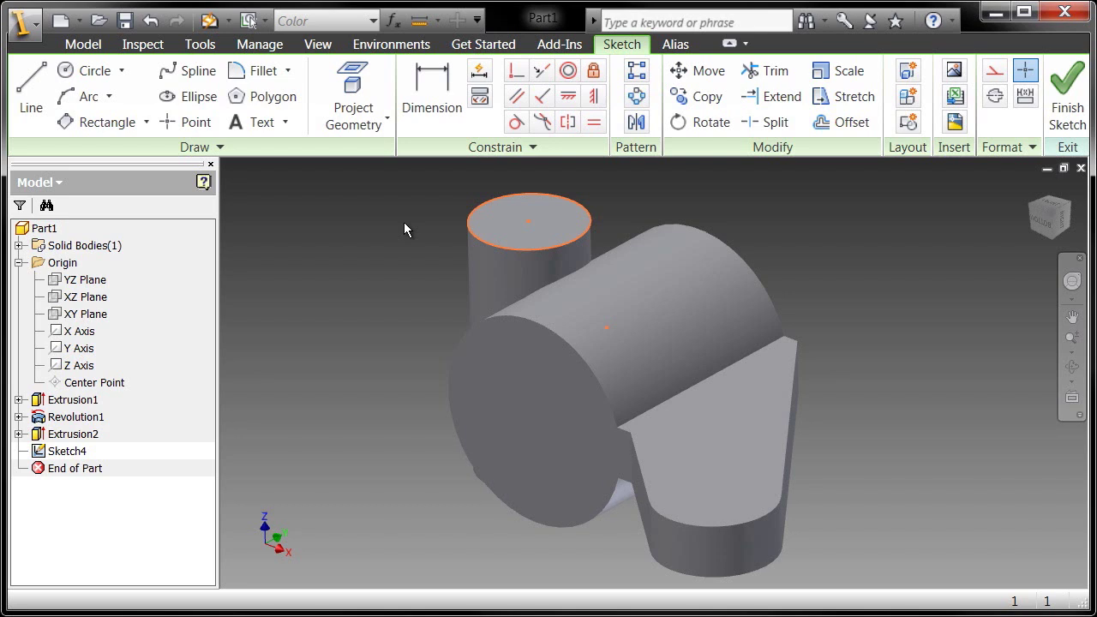
# - Bring up the quick-options menu to end Sketch4 on the boss top face
pyautogui.rightClick(351, 196)
# - Finish Sketch4 and drill a 3 mm Through All hole down the boss at its centre point
pyautogui.click(406, 95)
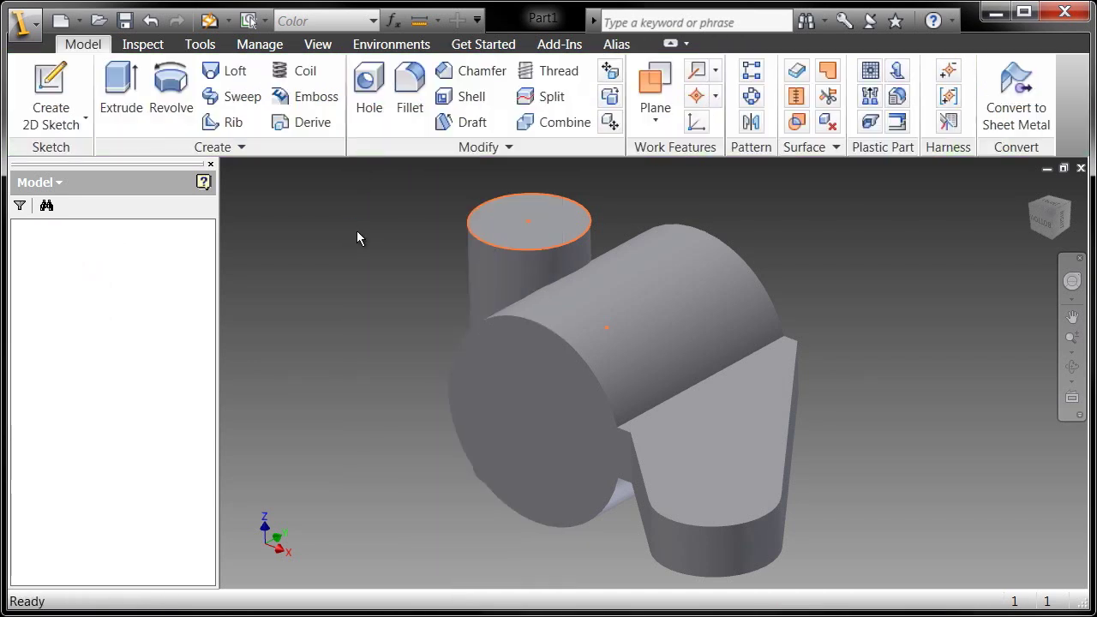
pyautogui.click(528, 222)
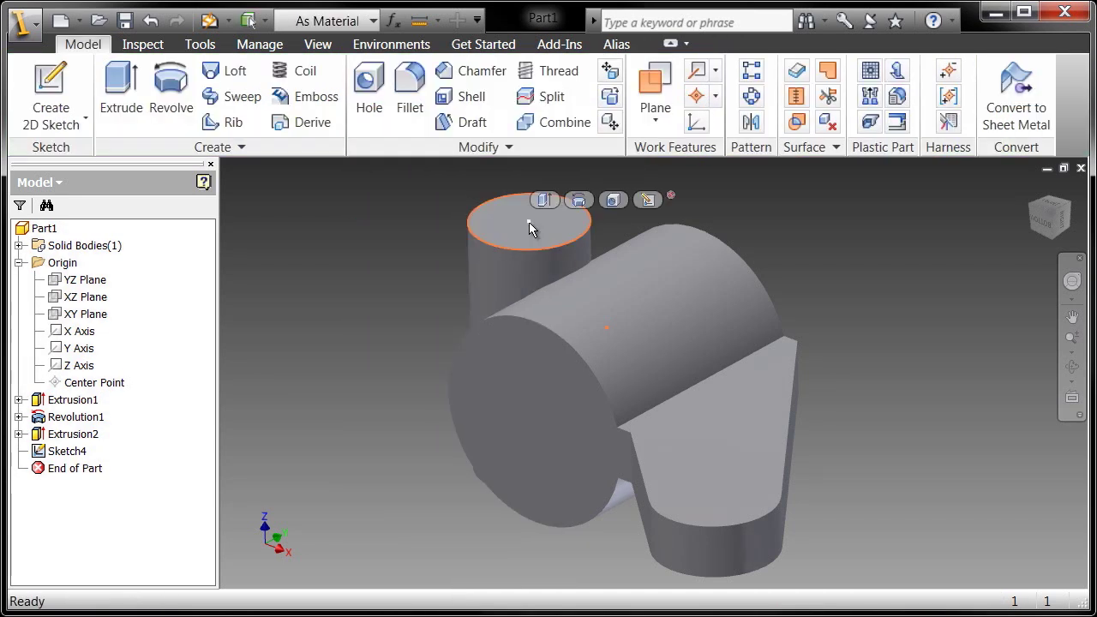
pyautogui.click(618, 200)
pyautogui.moveTo(249, 20); pyautogui.dragTo(252, 57)
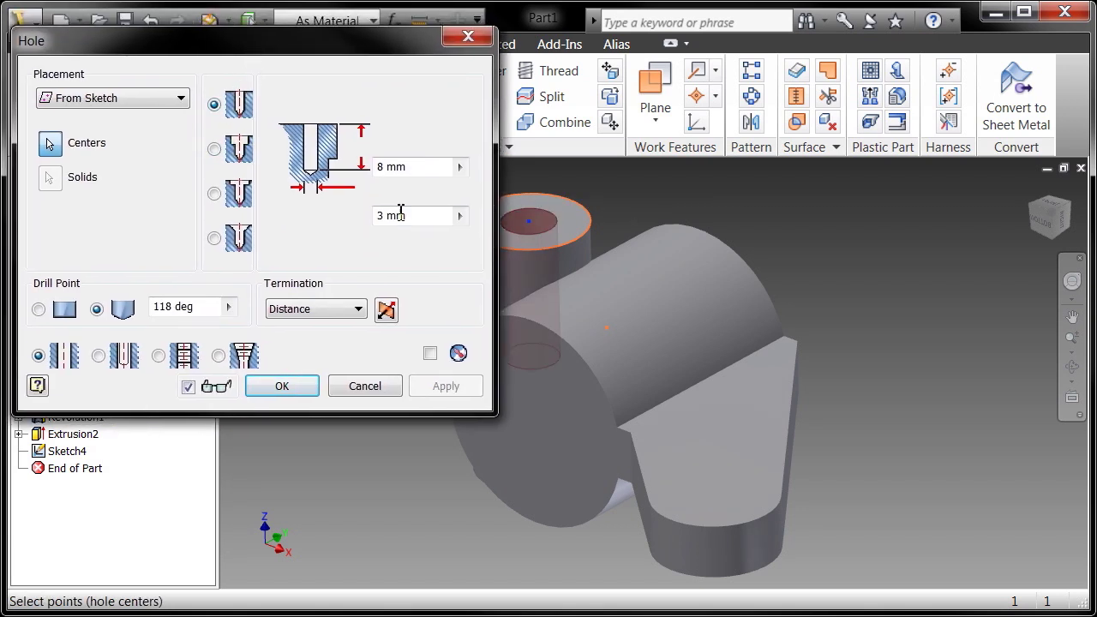
pyautogui.click(358, 310)
pyautogui.click(338, 341)
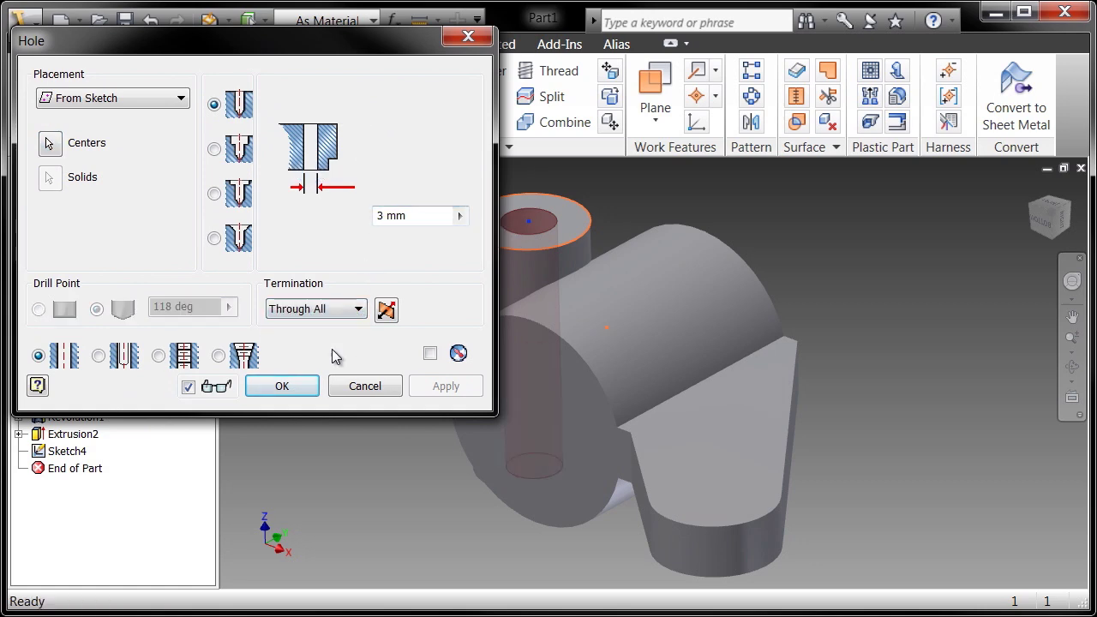
pyautogui.click(283, 386)
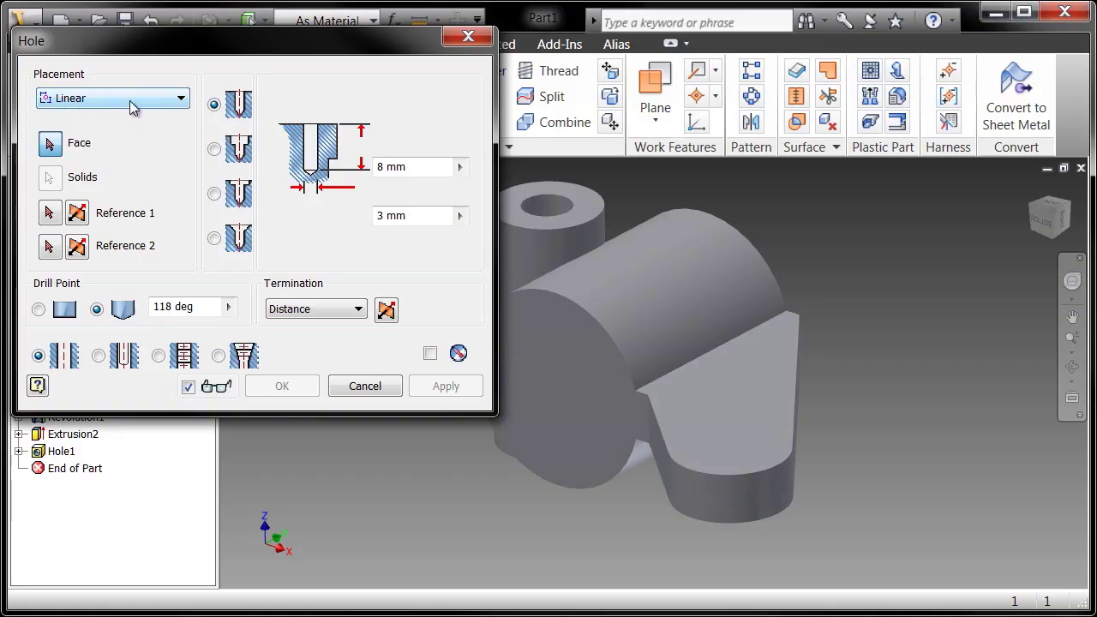
# - Apply an 8 mm Through All hole concentric with the horizontal cylinder's circular end face
pyautogui.click(133, 107)
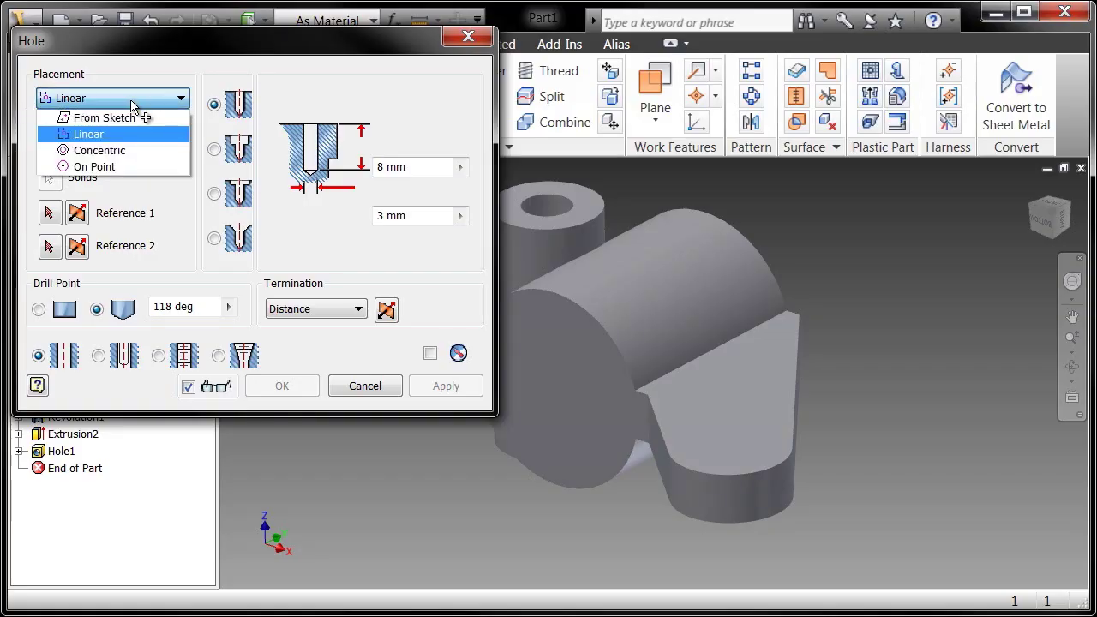
pyautogui.click(134, 151)
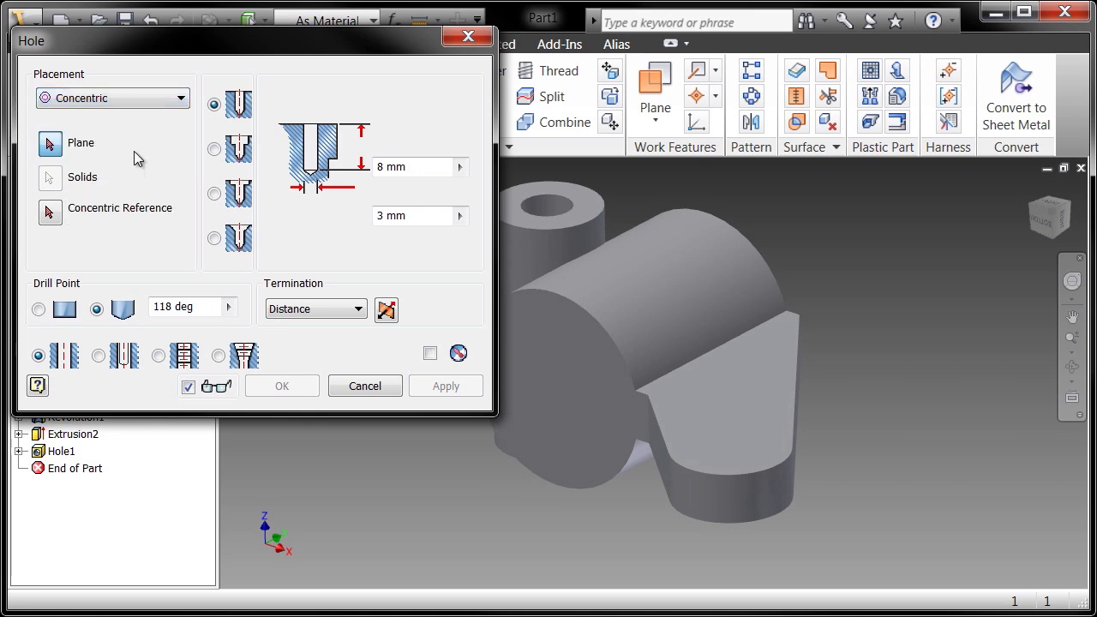
pyautogui.click(563, 392)
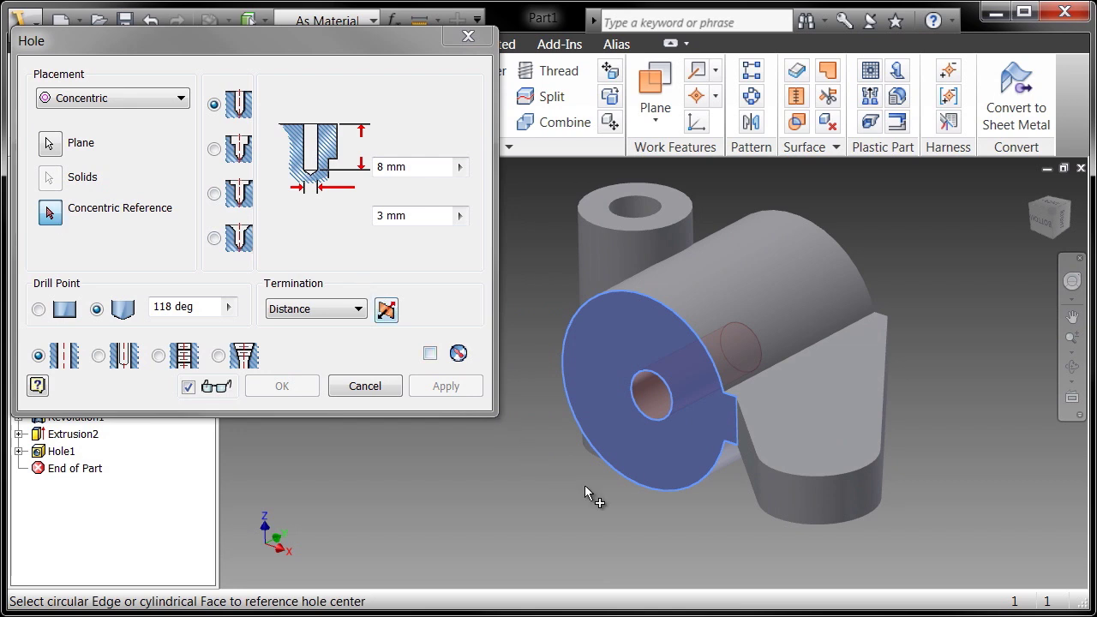
pyautogui.click(653, 497)
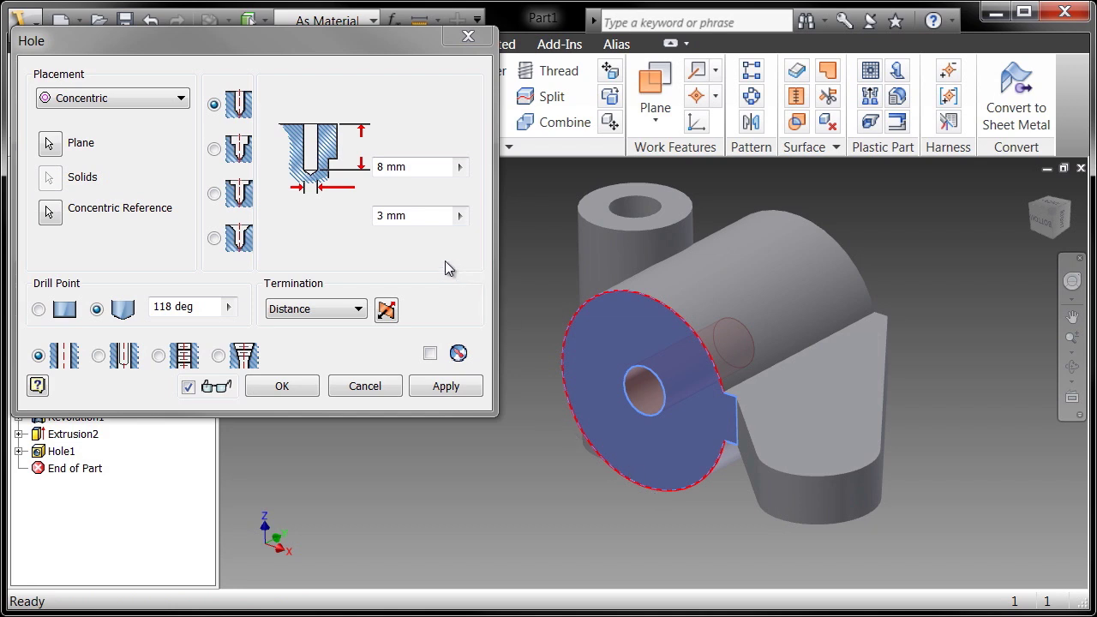
pyautogui.moveTo(424, 216); pyautogui.dragTo(357, 219)
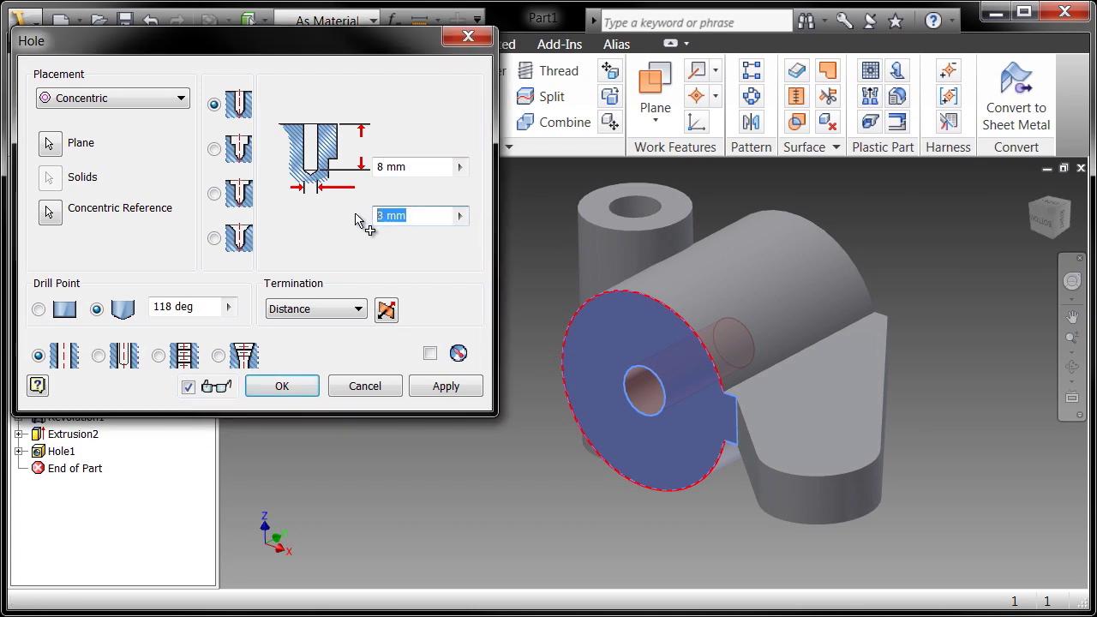
pyautogui.write('8')
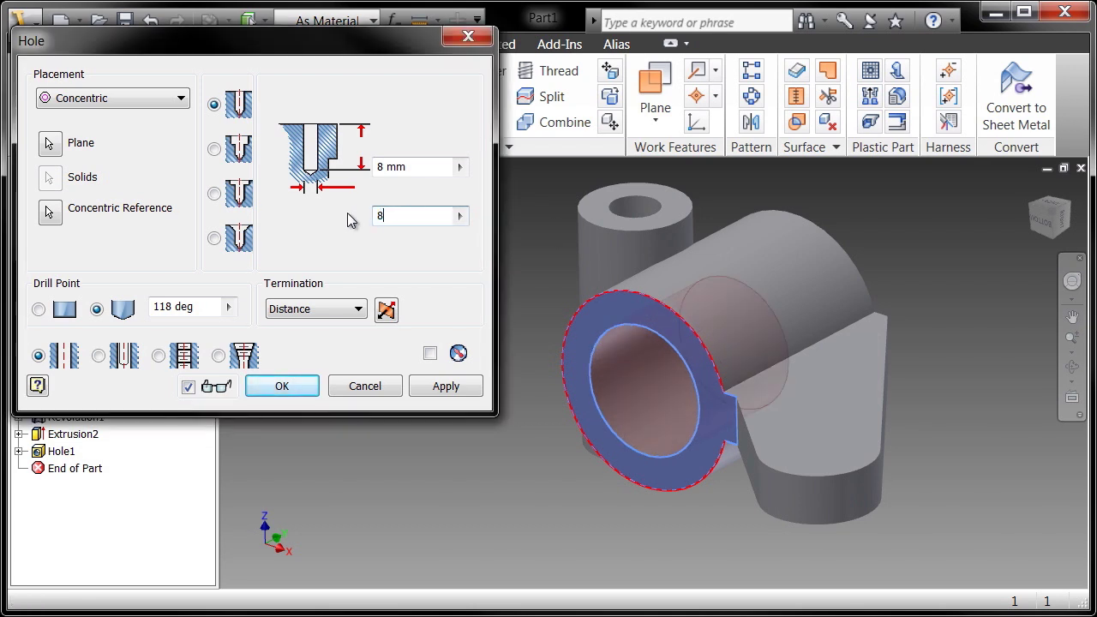
pyautogui.click(357, 309)
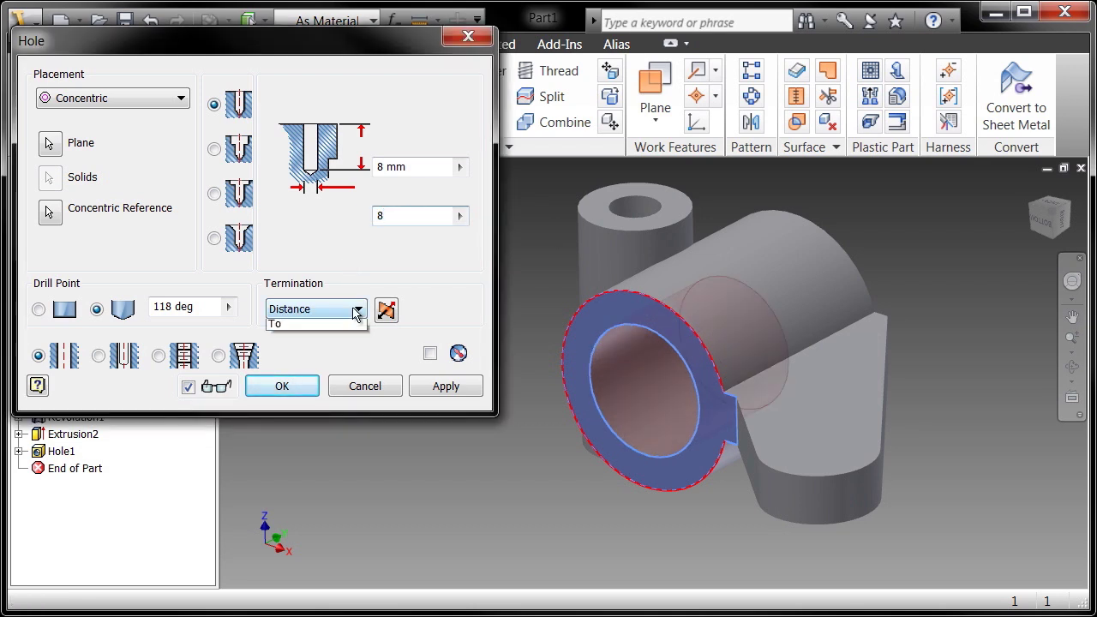
pyautogui.click(309, 337)
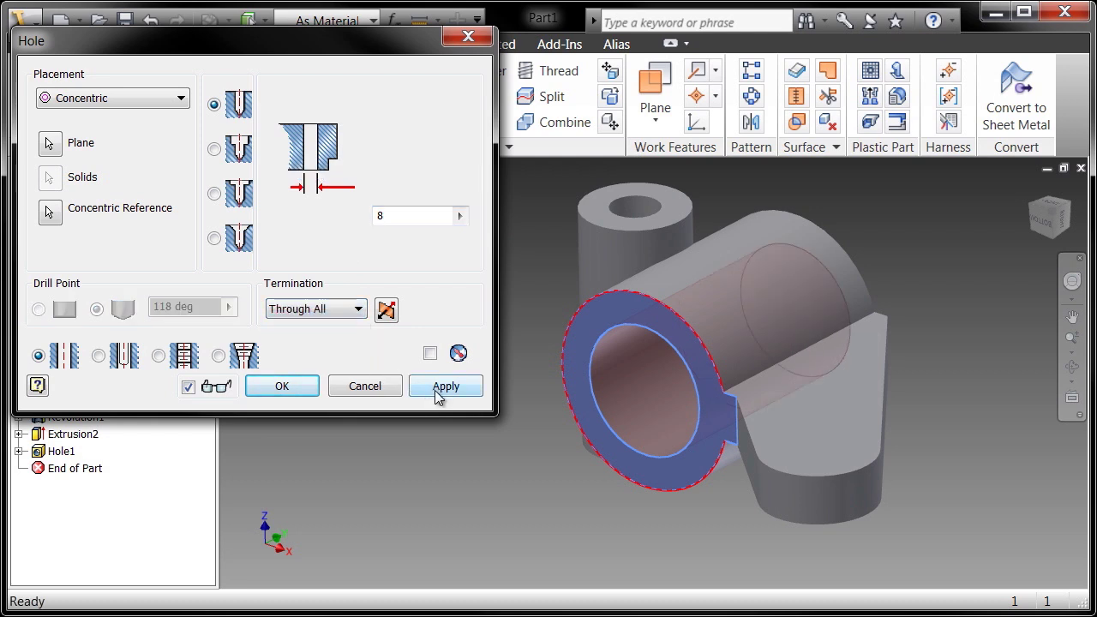
pyautogui.click(445, 386)
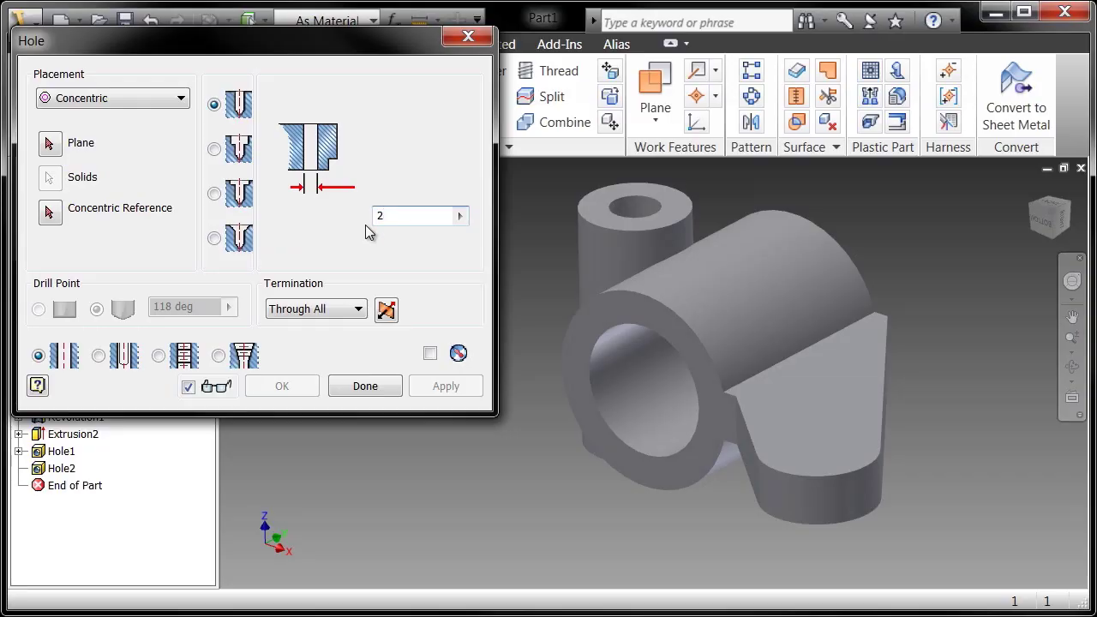
# - Add an ANSI Metric M Profile size 4 tapped hole on the lug's top face, concentric with its rounded edge
pyautogui.press('Tab')
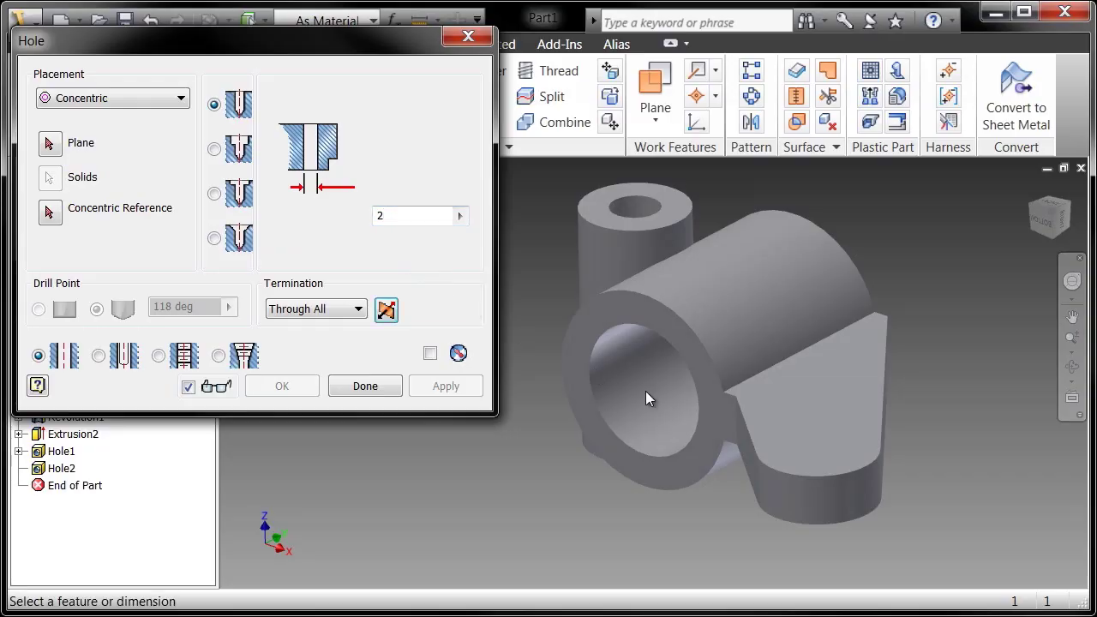
pyautogui.click(50, 144)
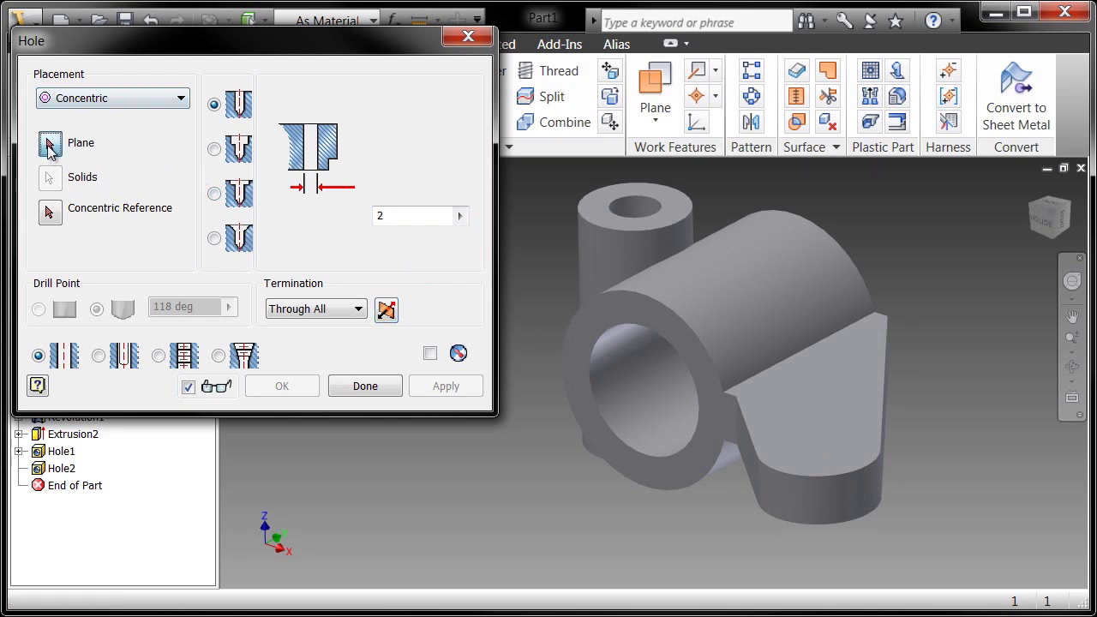
pyautogui.click(771, 431)
pyautogui.click(836, 436)
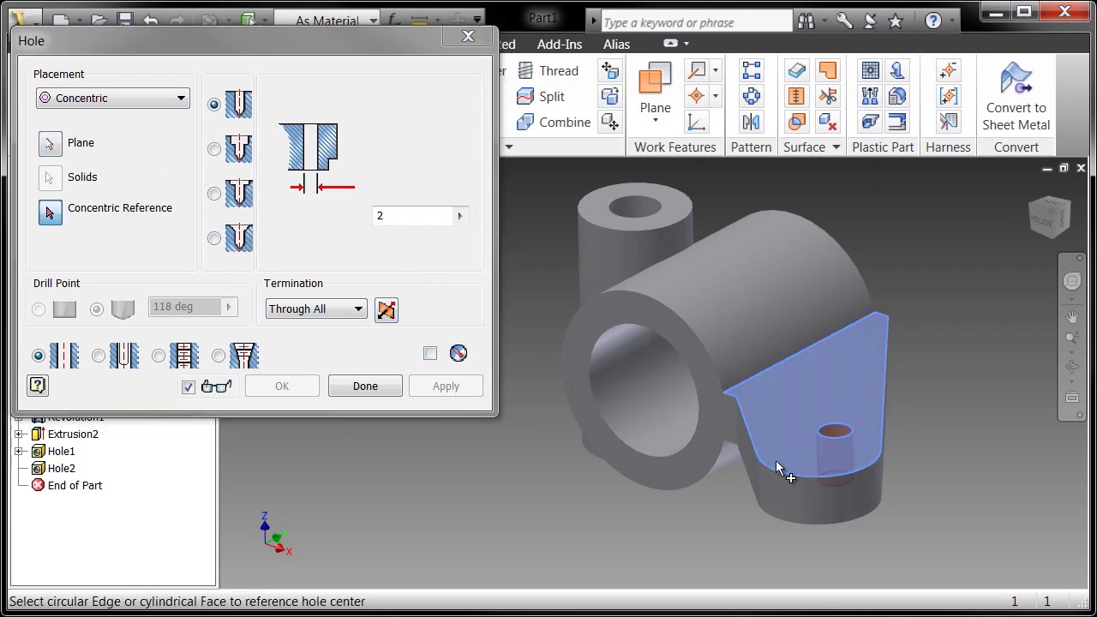
pyautogui.click(781, 472)
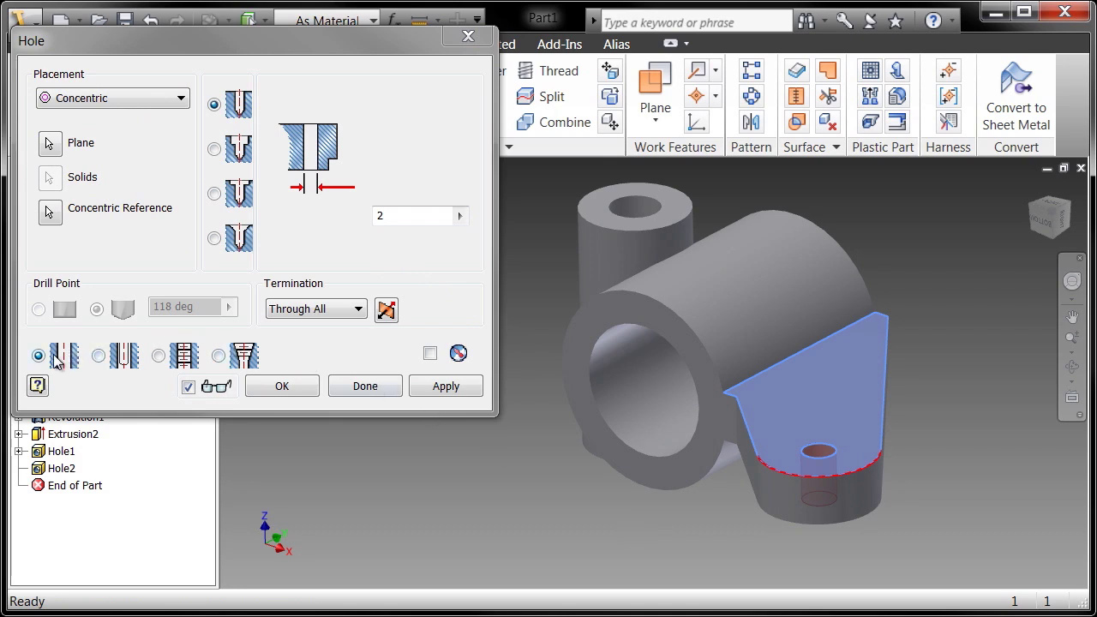
pyautogui.click(160, 356)
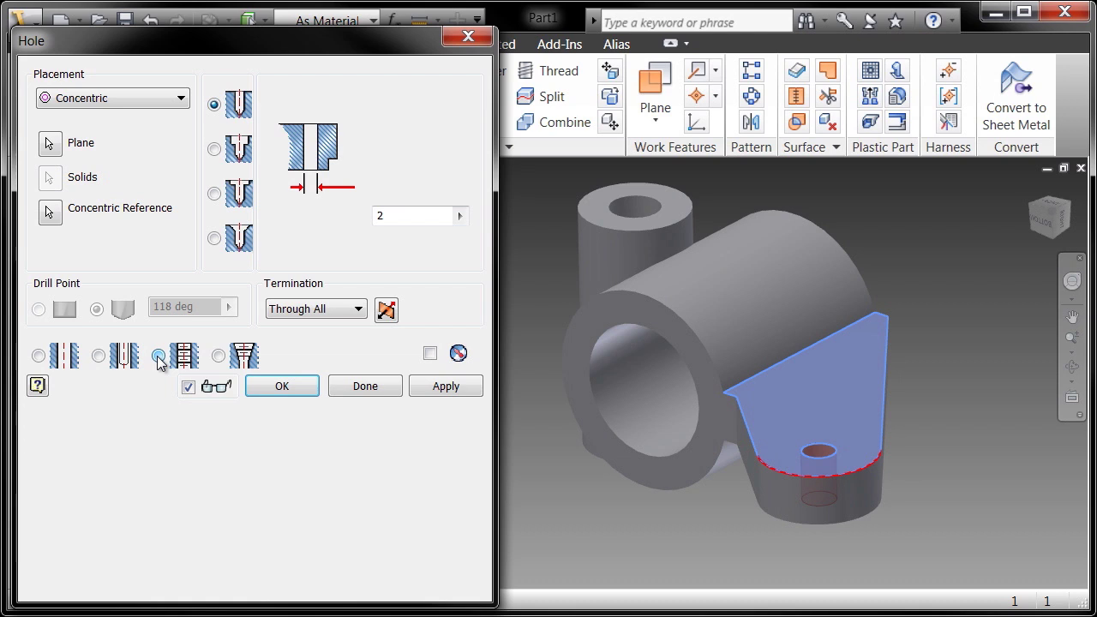
pyautogui.click(102, 456)
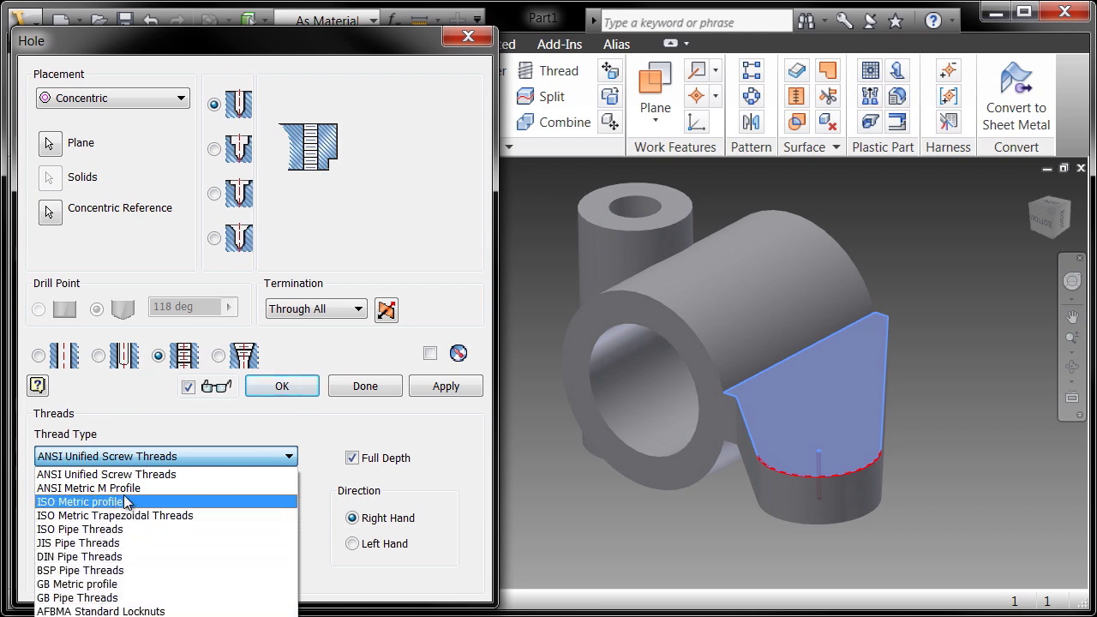
pyautogui.click(150, 488)
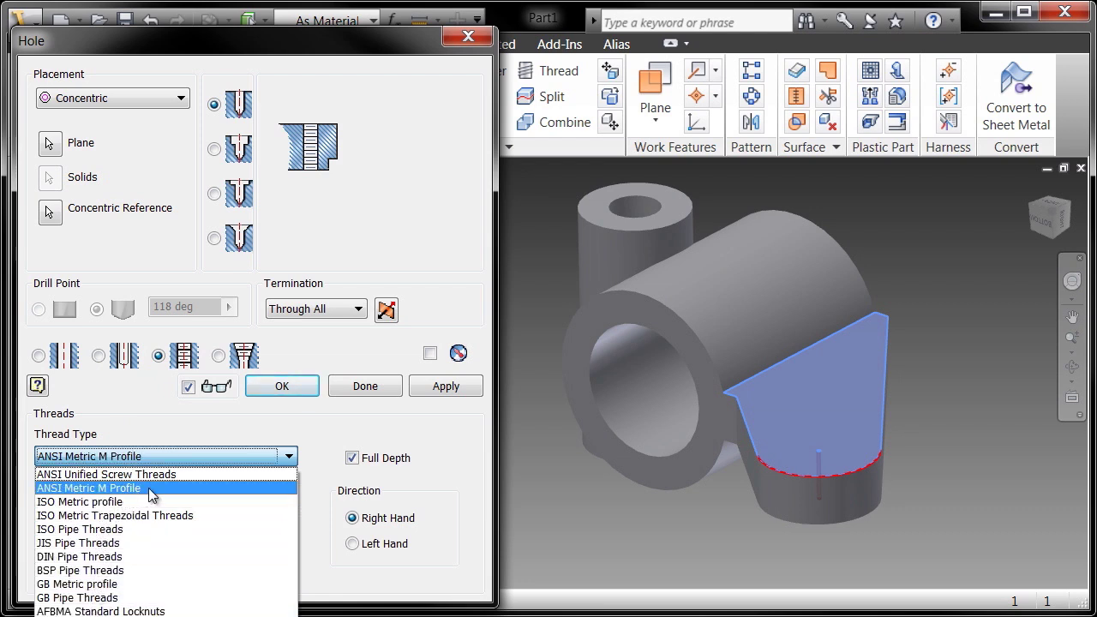
pyautogui.click(126, 508)
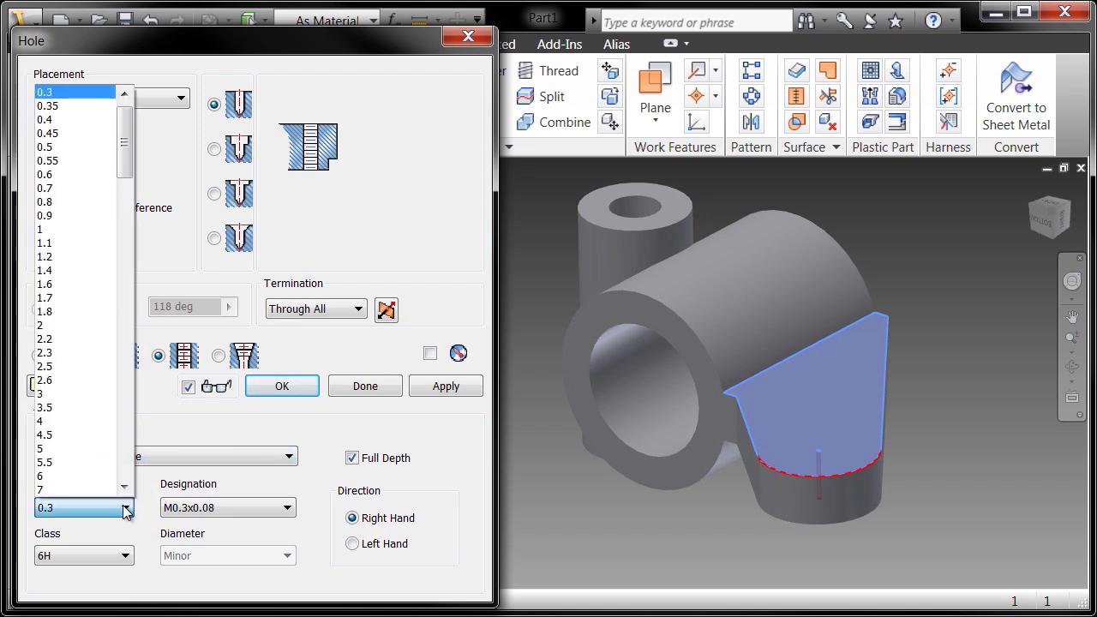
pyautogui.click(47, 421)
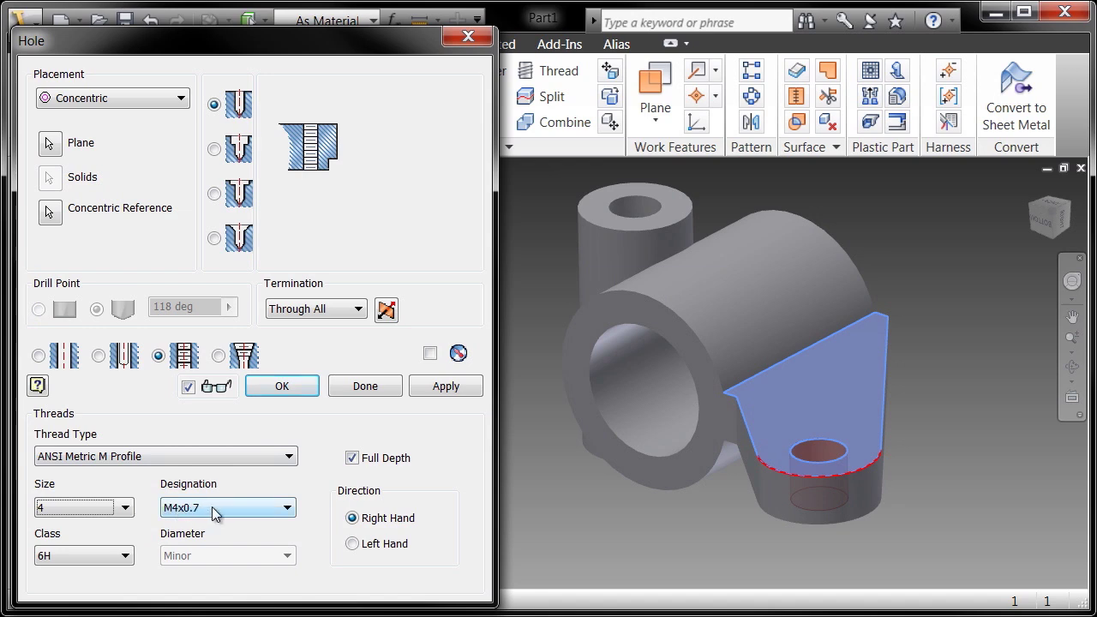
pyautogui.click(283, 385)
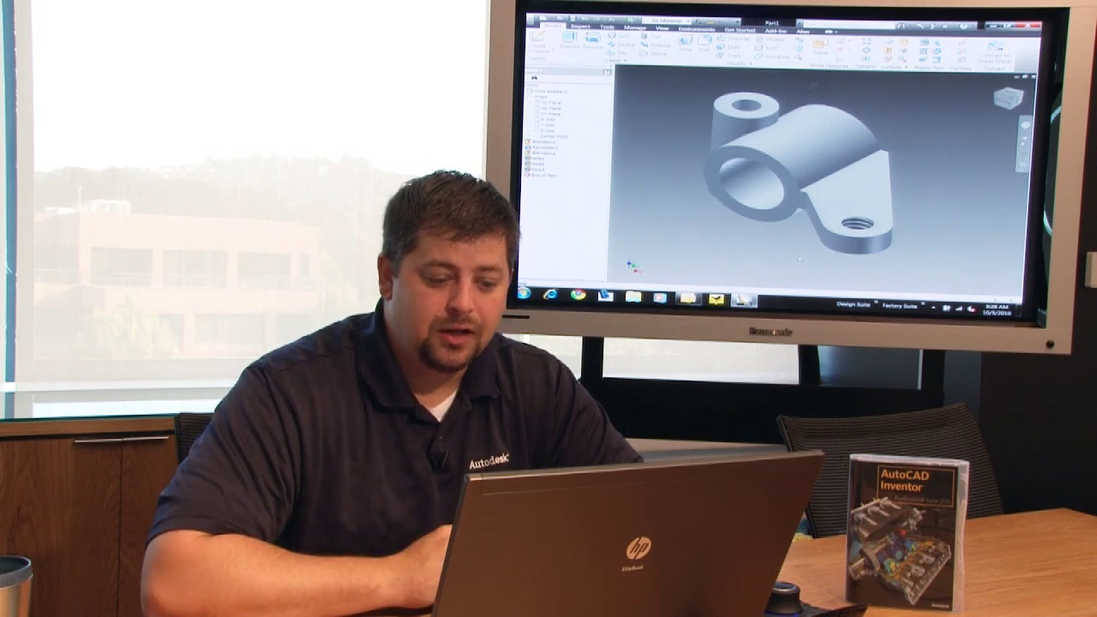
pyautogui.keyDown('shift'); pyautogui.moveTo(674, 147); pyautogui.dragTo(696, 159, button='middle'); pyautogui.keyUp('shift')
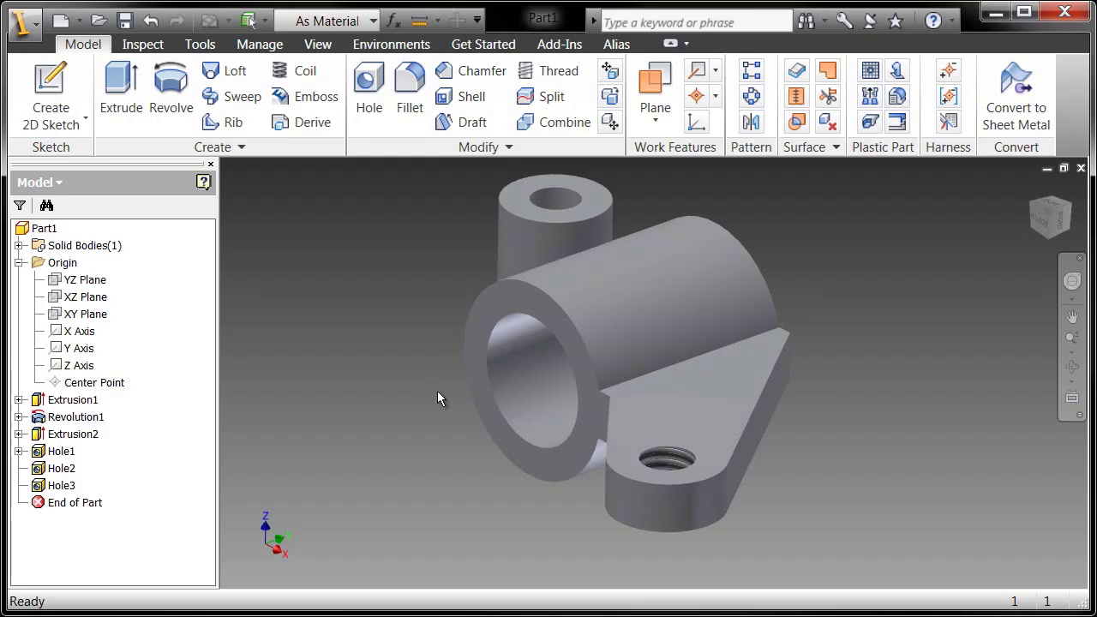
pyautogui.keyDown('shift'); pyautogui.moveTo(437, 399); pyautogui.dragTo(437, 392, button='middle'); pyautogui.keyUp('shift')
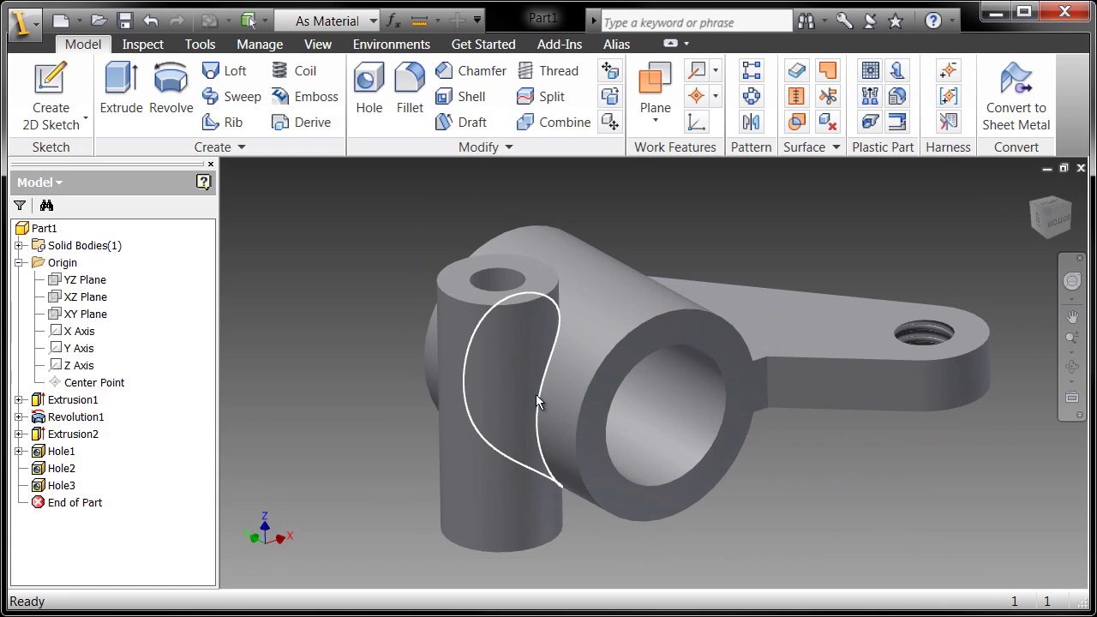
# - Fillet the curved edge where the boss meets the hub with a 3 mm radius
pyautogui.click(537, 430)
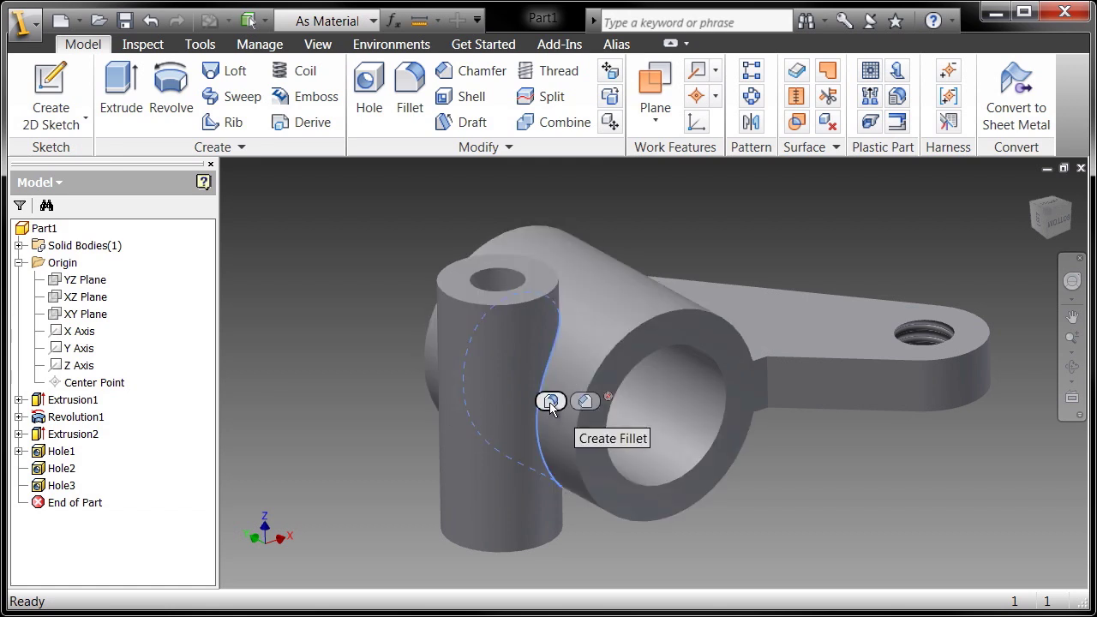
pyautogui.click(549, 402)
pyautogui.moveTo(829, 51); pyautogui.dragTo(363, 35)
pyautogui.rightClick(337, 39)
pyautogui.click(377, 100)
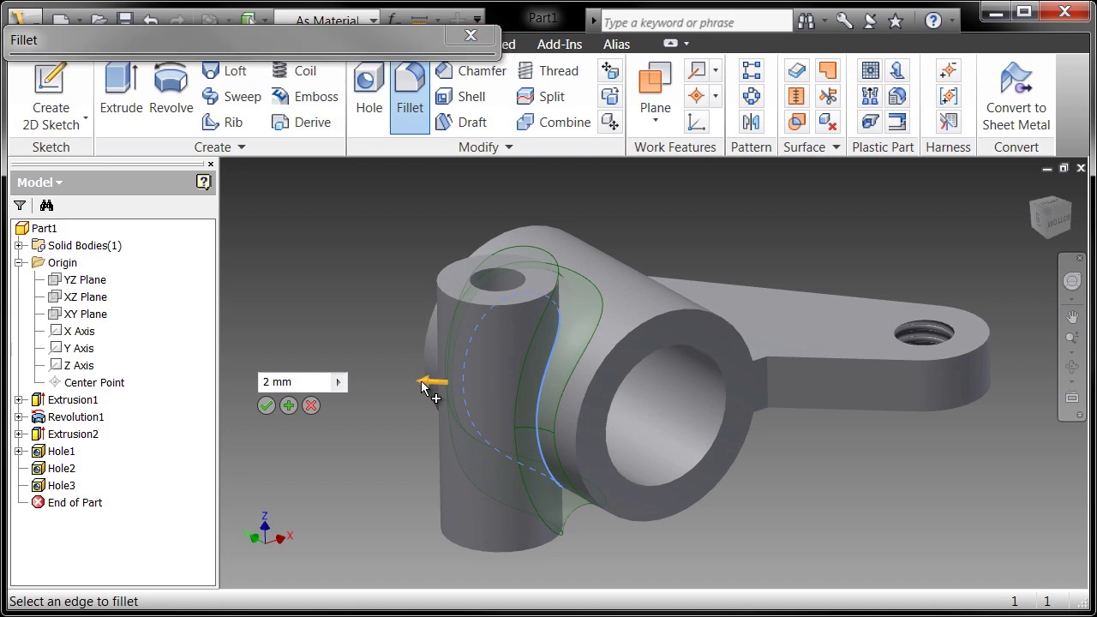
pyautogui.moveTo(423, 387); pyautogui.dragTo(408, 385)
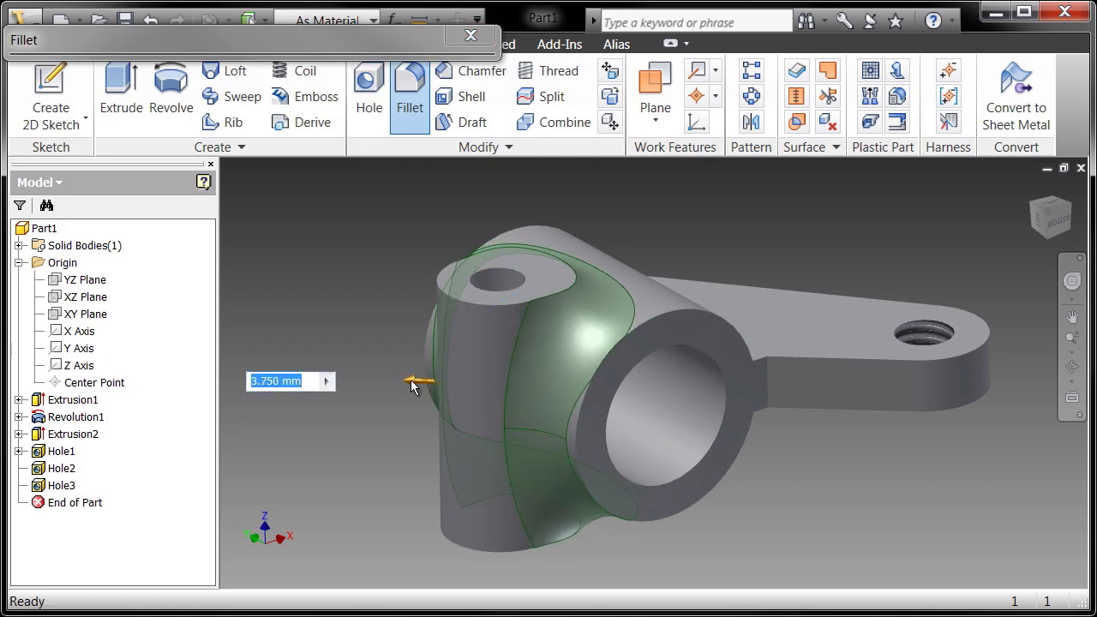
pyautogui.moveTo(410, 380); pyautogui.dragTo(413, 381)
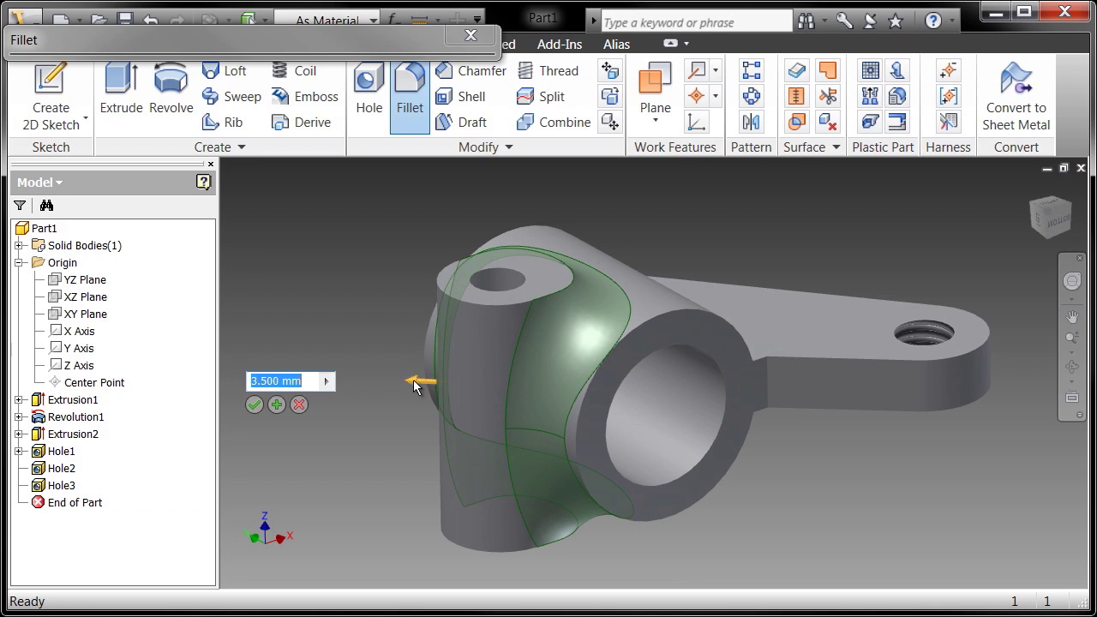
pyautogui.write('3')
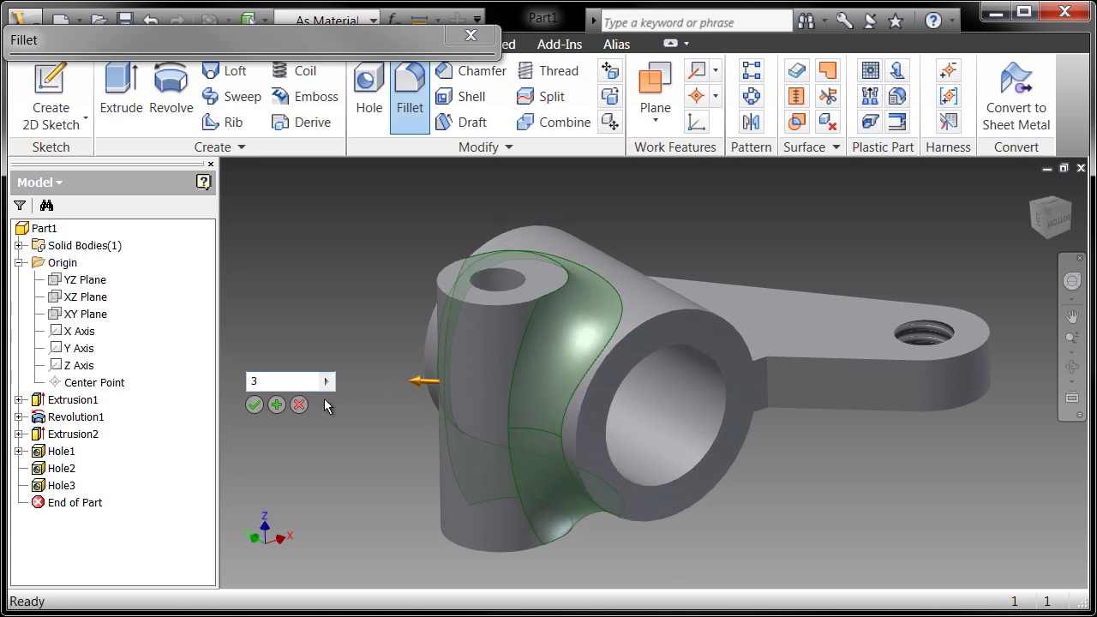
pyautogui.click(275, 406)
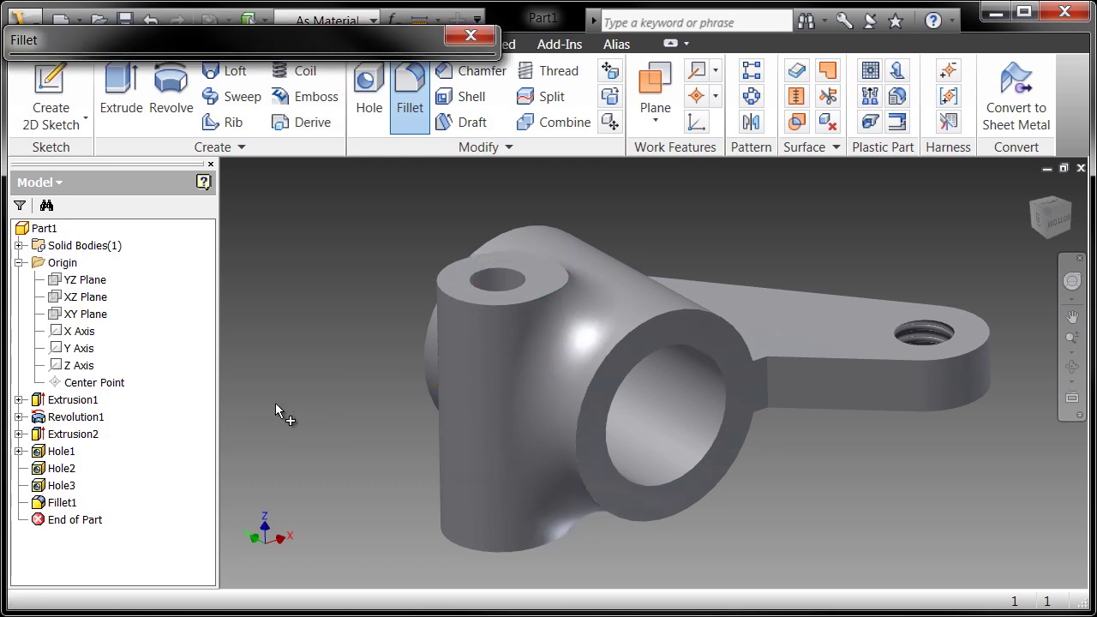
pyautogui.press('F6')
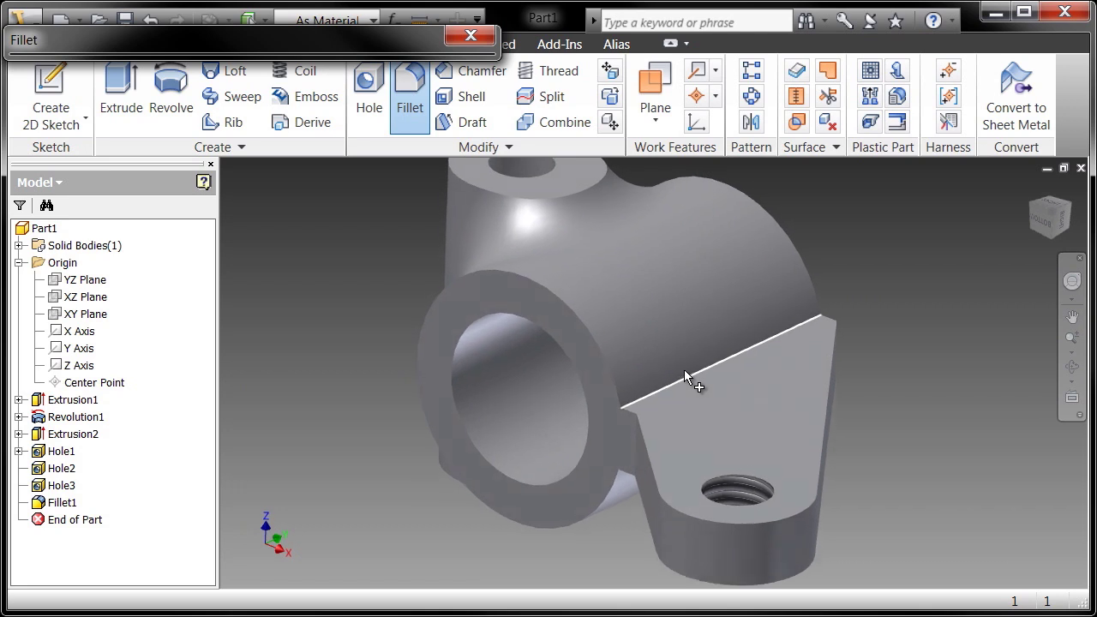
# - Round the lug's upper and lower junction edges with a 4.5 mm fillet
pyautogui.click(681, 382)
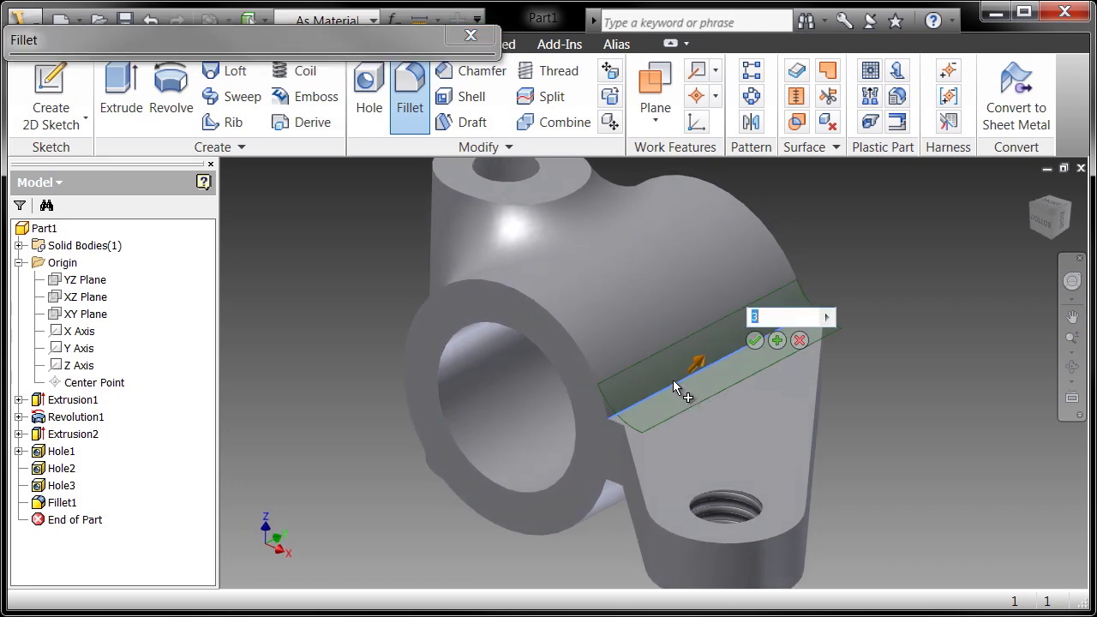
pyautogui.click(614, 473)
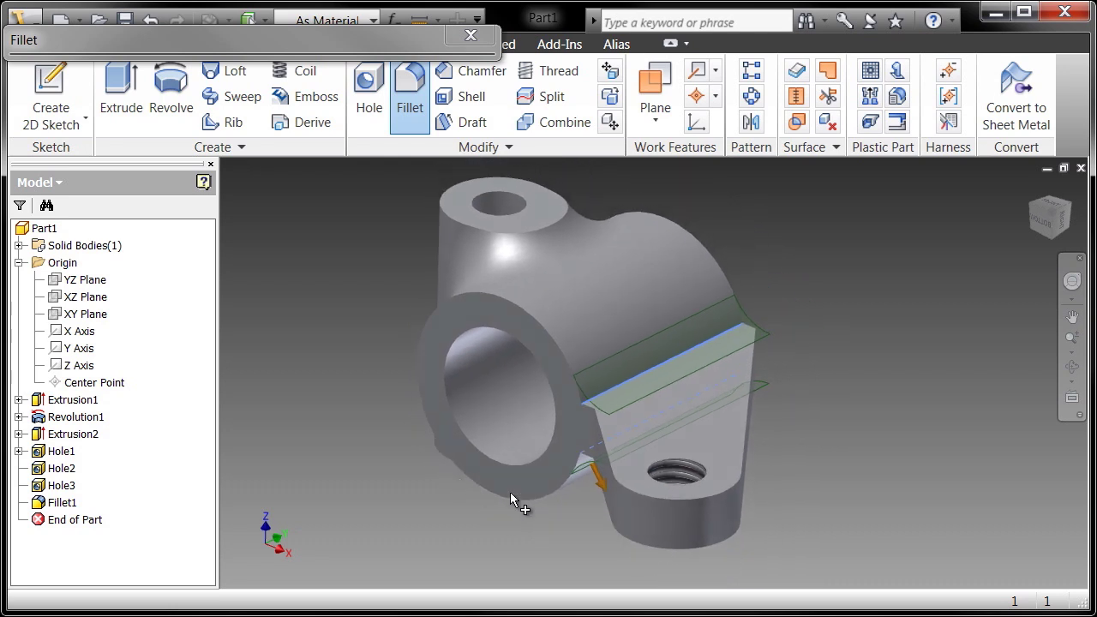
pyautogui.moveTo(598, 476); pyautogui.dragTo(600, 485)
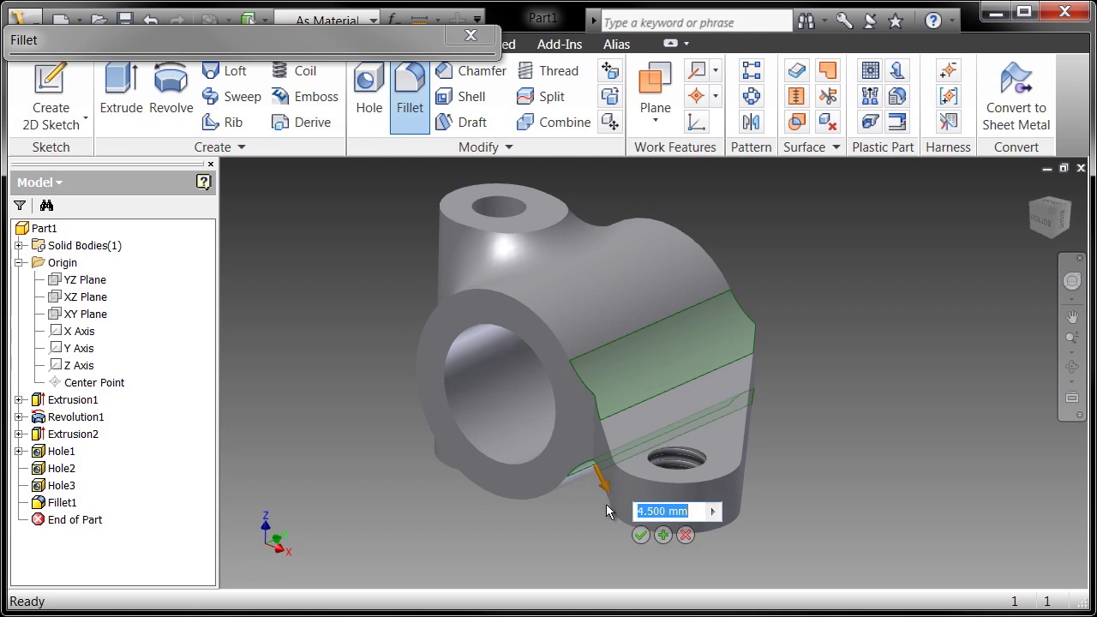
pyautogui.click(641, 532)
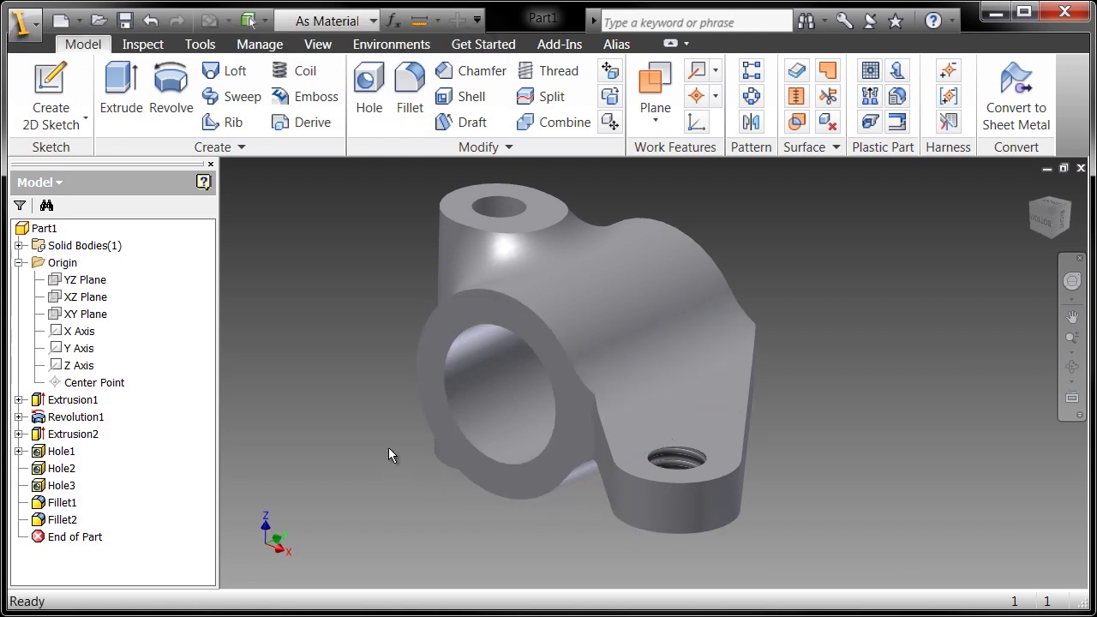
pyautogui.press('F6')
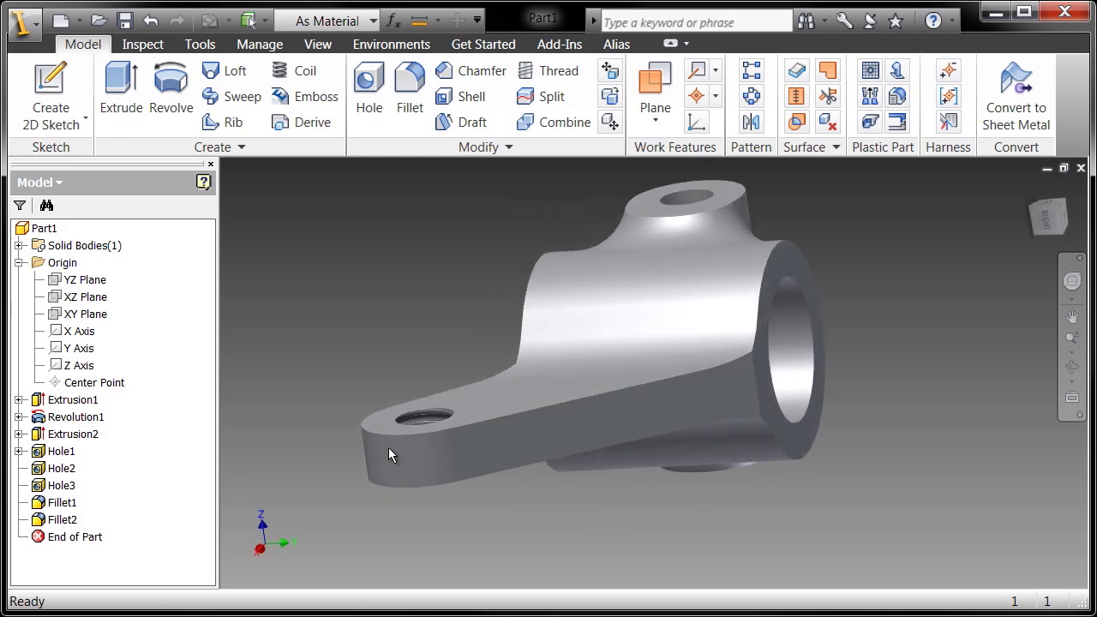
# - Bevel the front and far bore edges with a 0.5 mm Distance chamfer
pyautogui.press('F5')
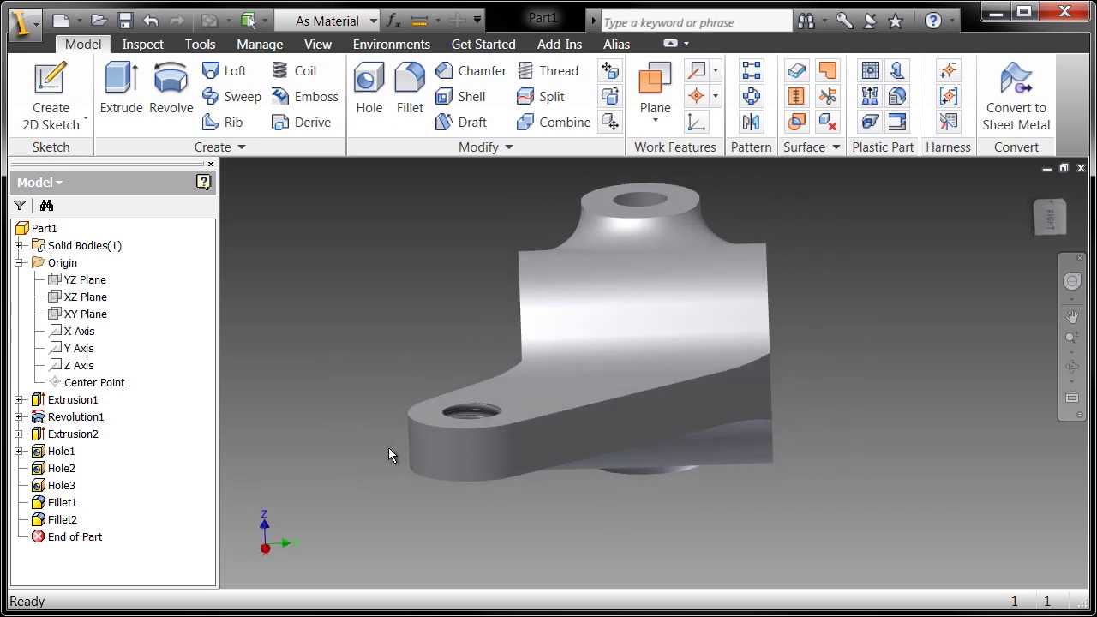
pyautogui.press('F5')
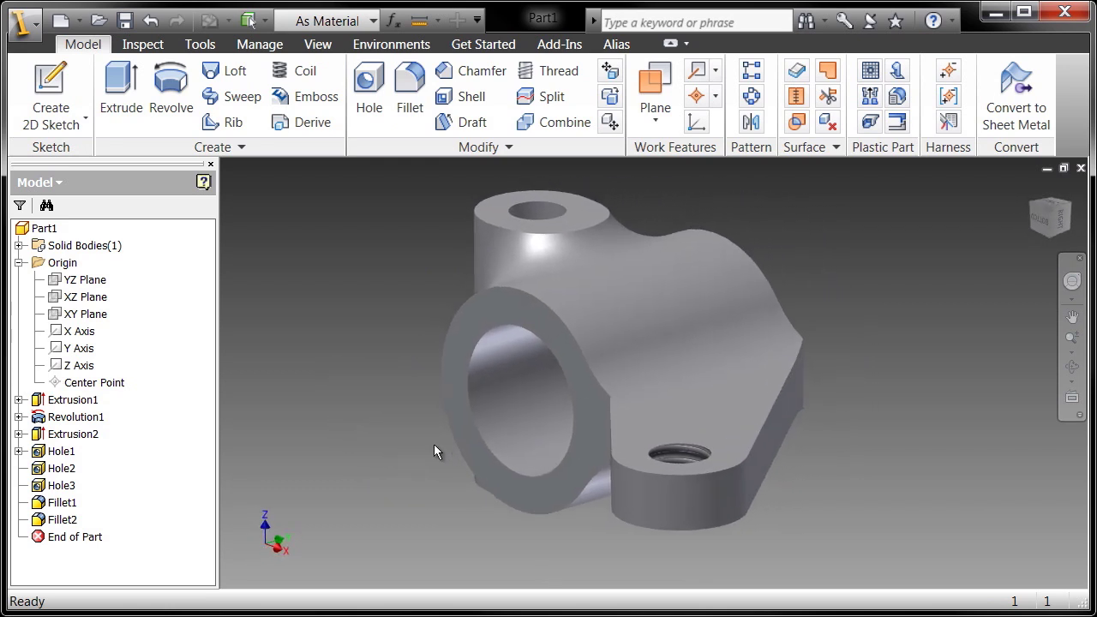
pyautogui.click(487, 446)
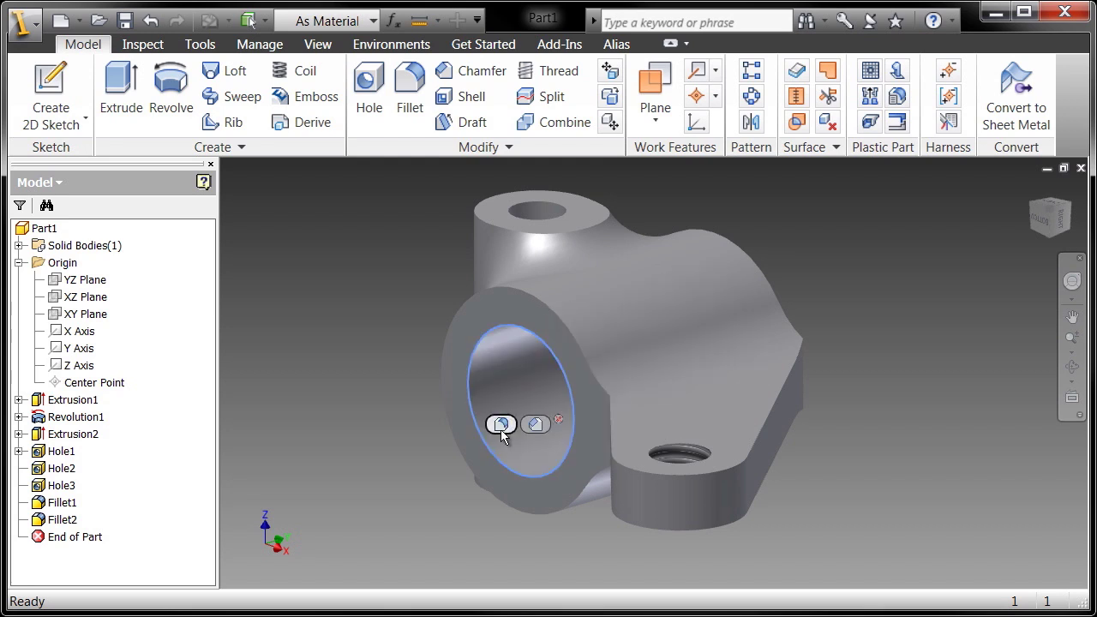
pyautogui.click(534, 424)
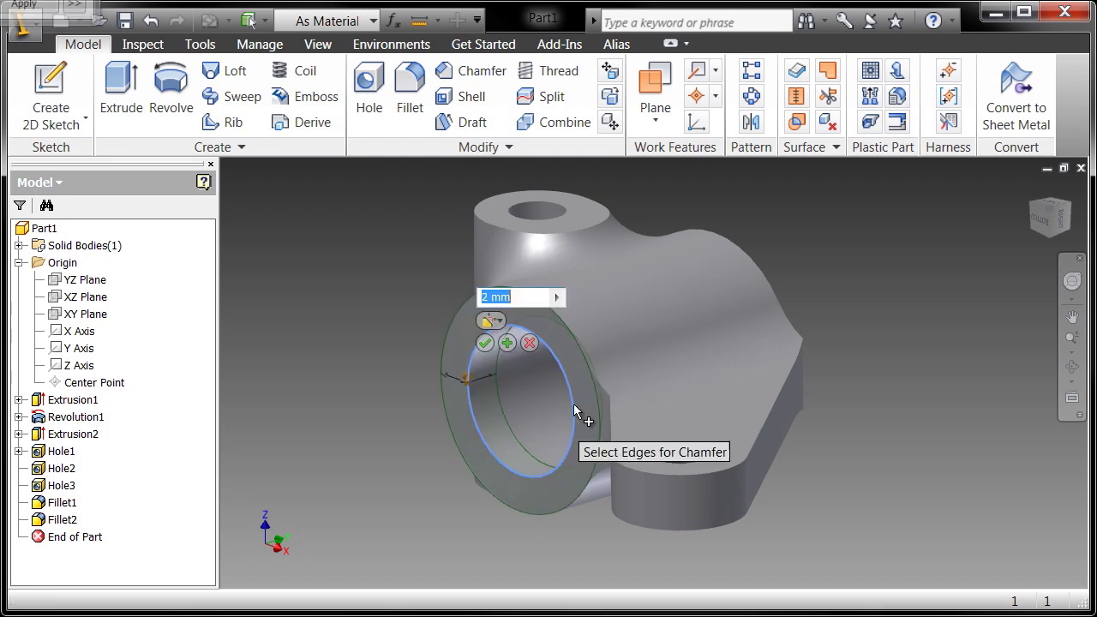
pyautogui.click(747, 302)
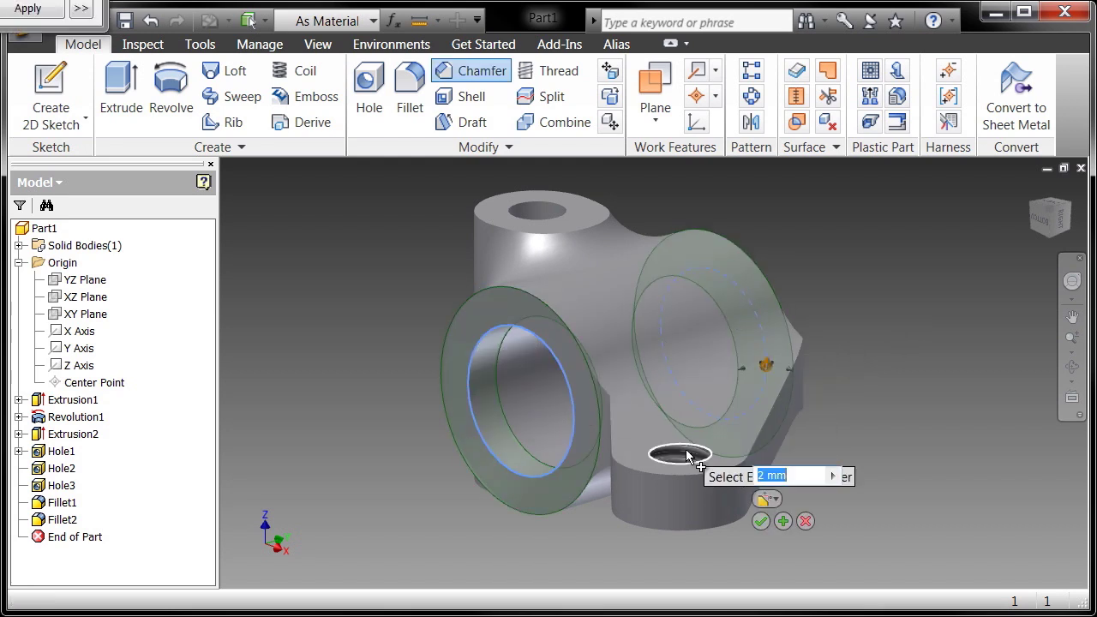
pyautogui.click(767, 499)
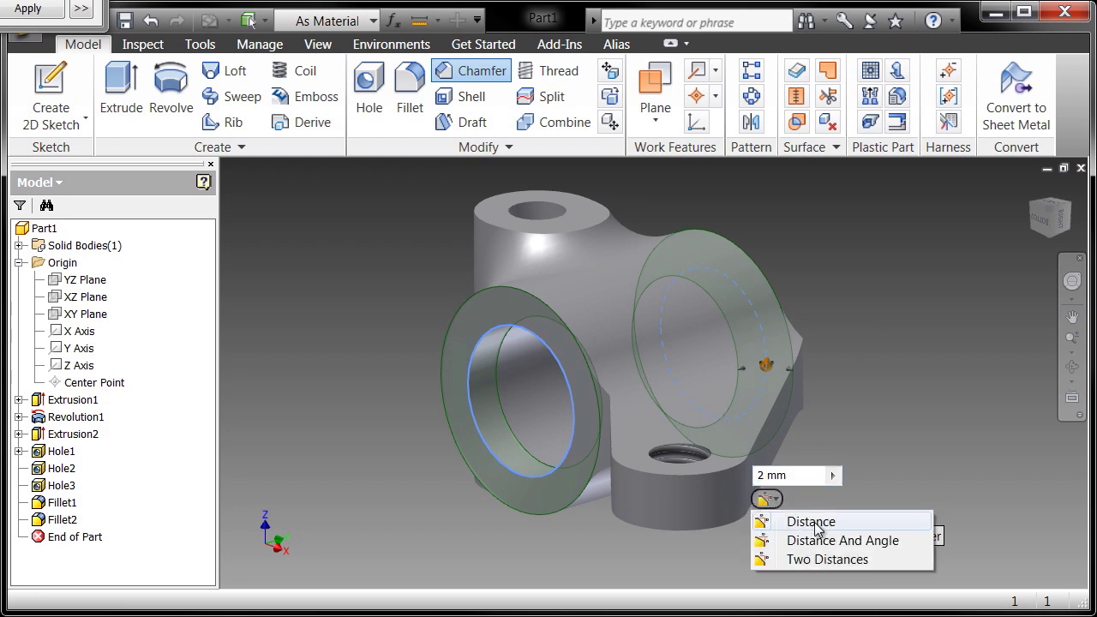
pyautogui.click(796, 478)
pyautogui.moveTo(797, 476); pyautogui.dragTo(735, 475)
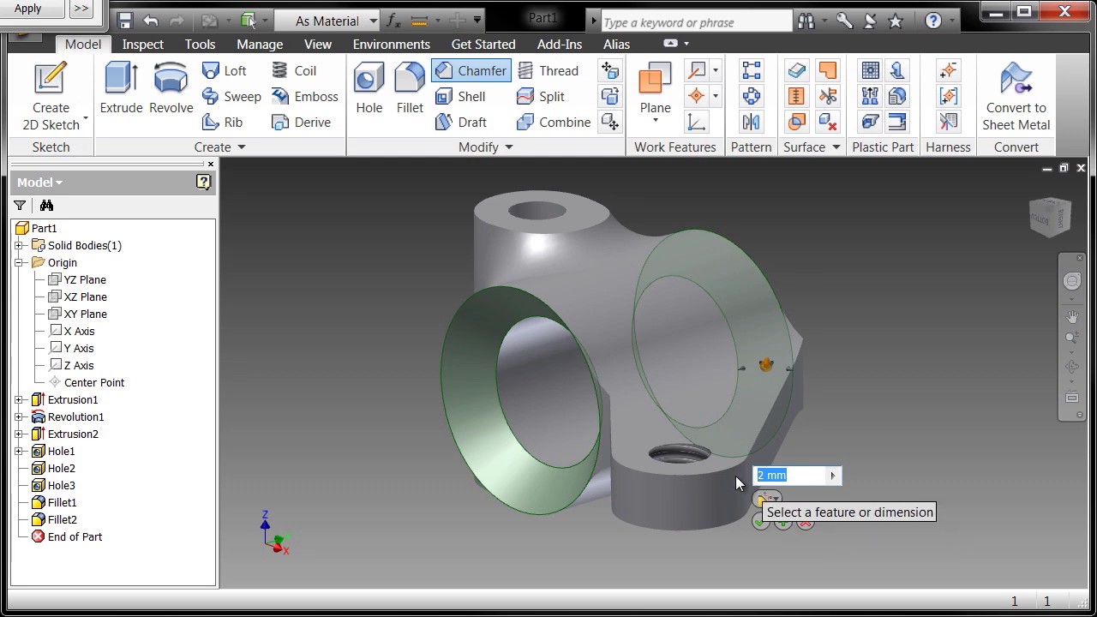
pyautogui.write('.5')
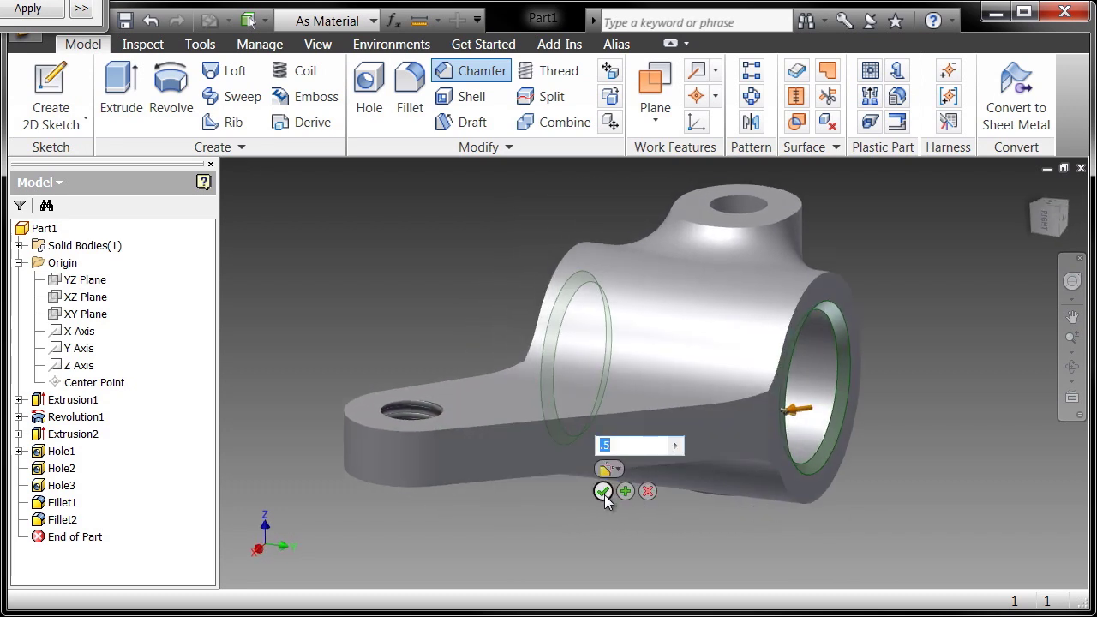
pyautogui.click(603, 492)
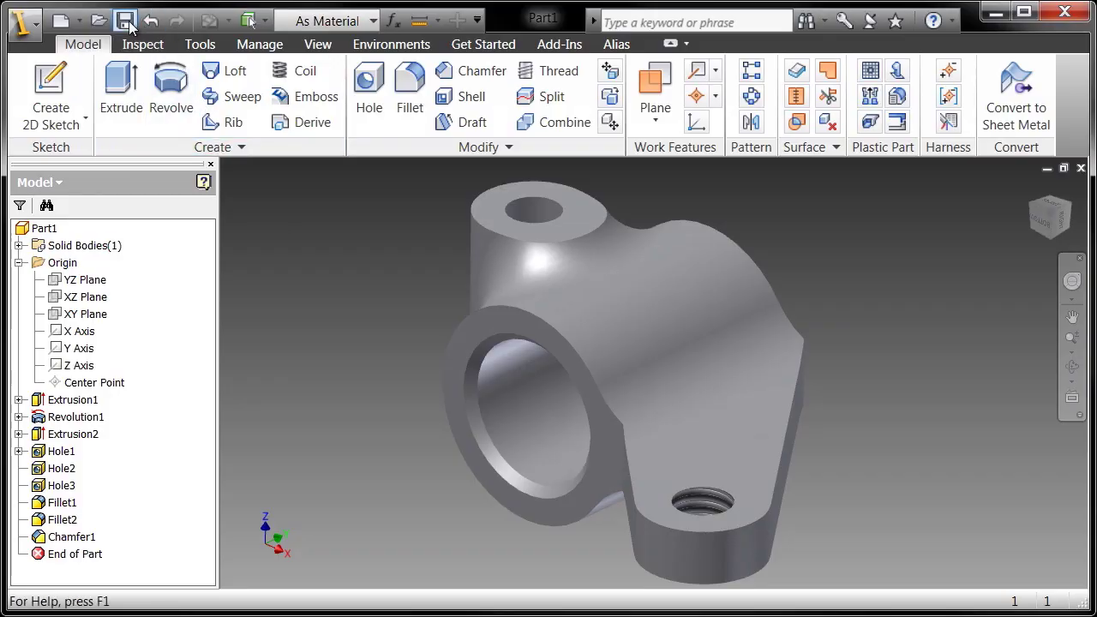
# - Start saving the part and enter SteeringKnuckle as the file name
pyautogui.click(126, 21)
pyautogui.moveTo(444, 137); pyautogui.dragTo(337, 89)
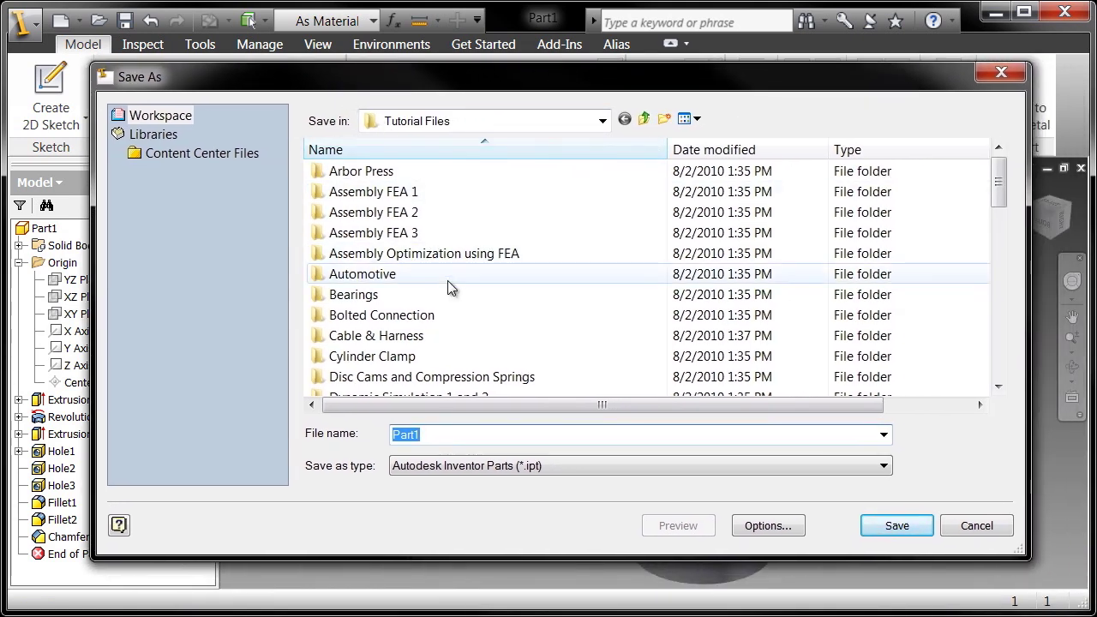
pyautogui.write('Steering')
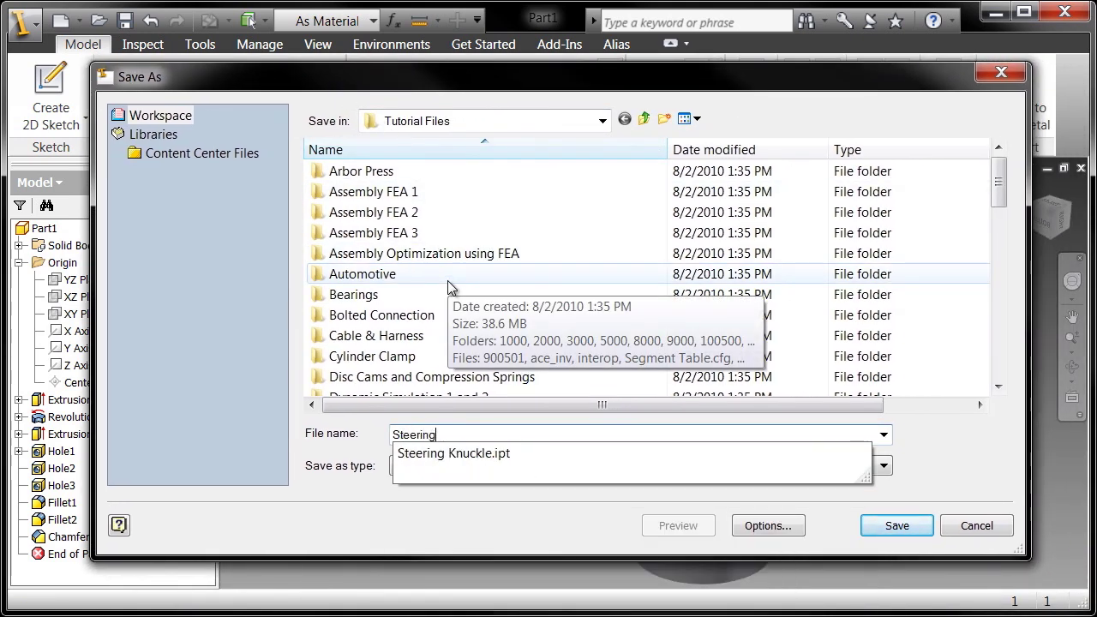
pyautogui.write('Knuckle')
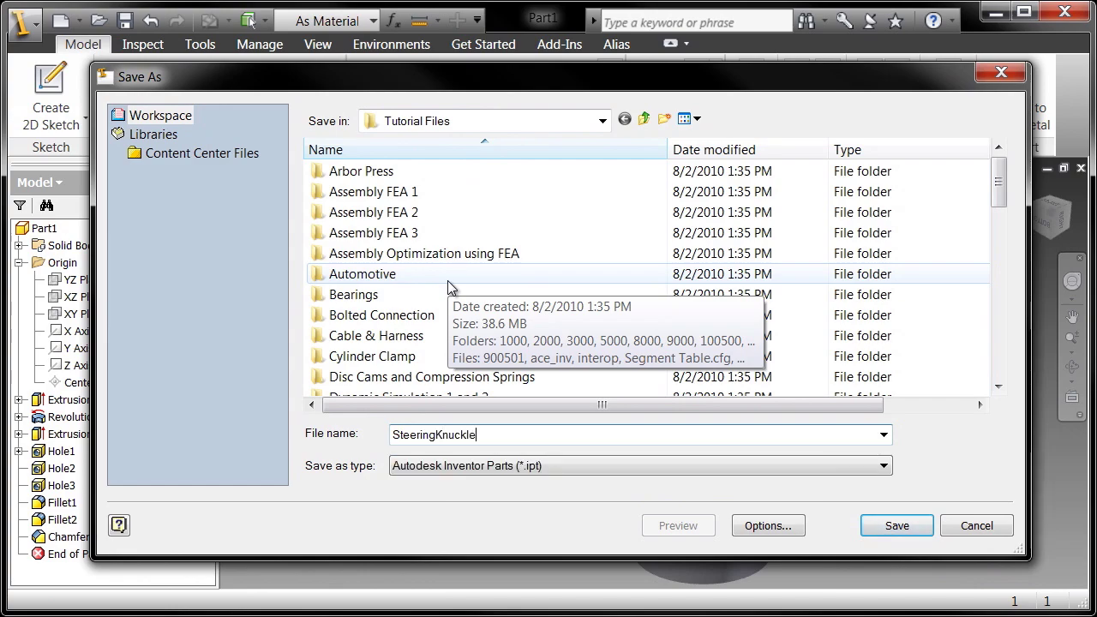